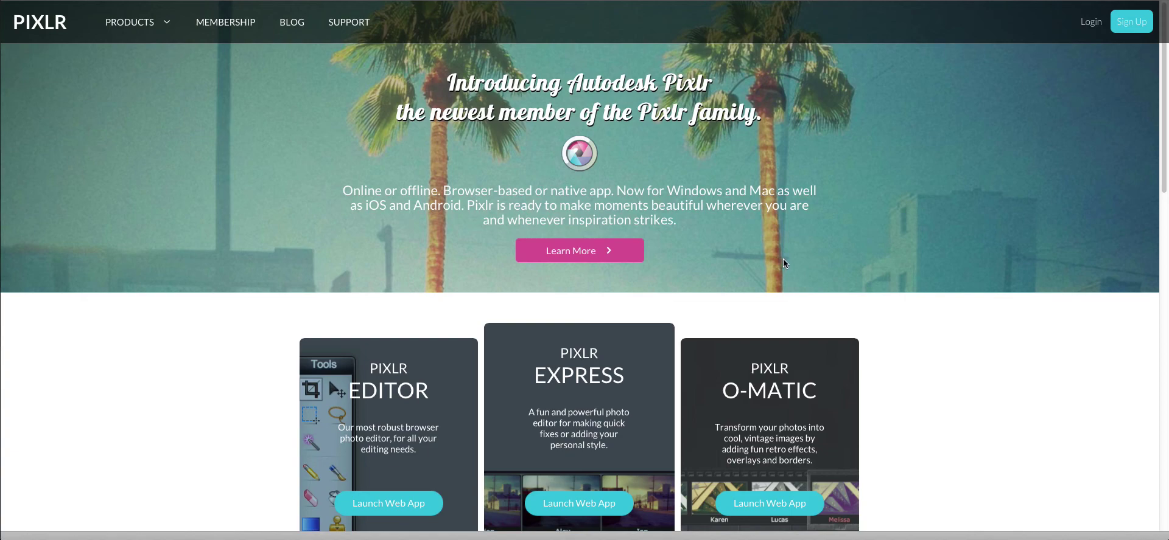
- Create a new 1280×720 image named 'Tutorial Thumbnail' from the Movie 720p preset
{"action": "scroll", "coordinate": [819, 246], "scroll_direction": "down", "scroll_amount": 15}
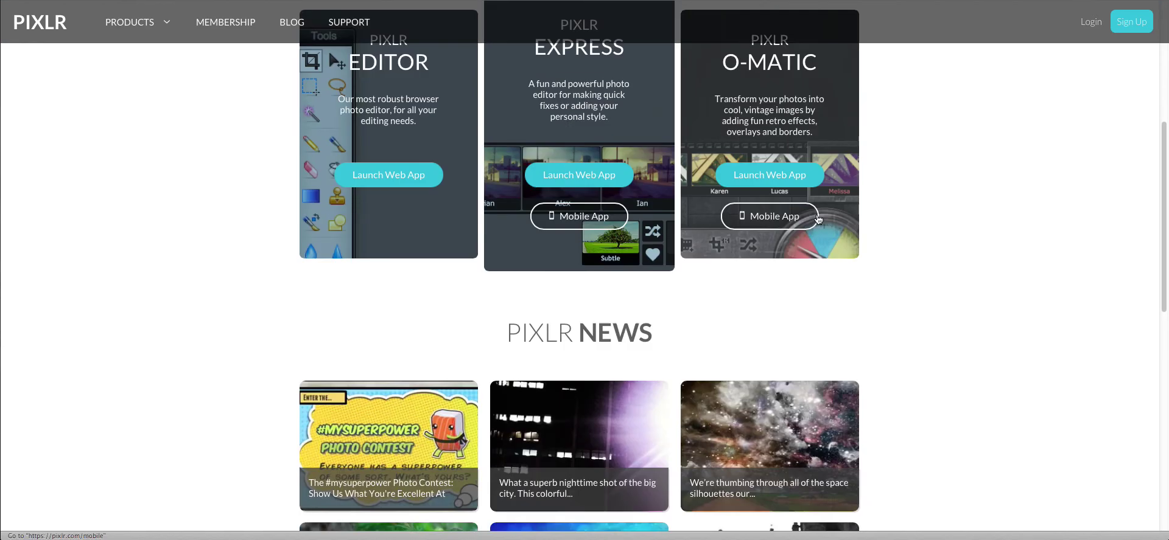
{"action": "scroll", "coordinate": [819, 220], "scroll_direction": "up", "scroll_amount": 15}
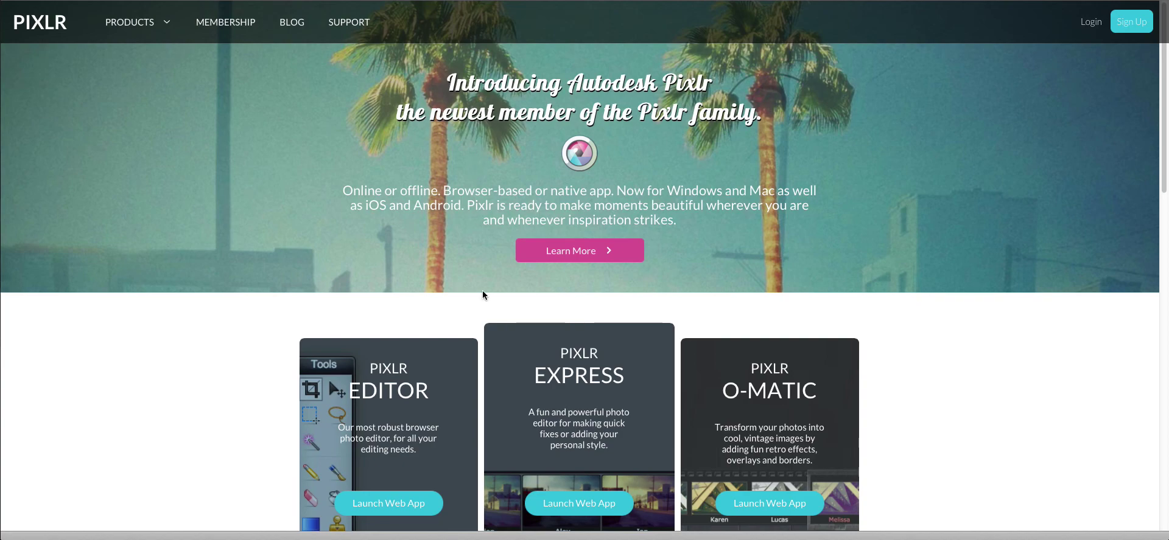
{"action": "scroll", "coordinate": [411, 404], "scroll_direction": "down", "scroll_amount": 1}
{"action": "scroll", "coordinate": [410, 403], "scroll_direction": "down", "scroll_amount": 1}
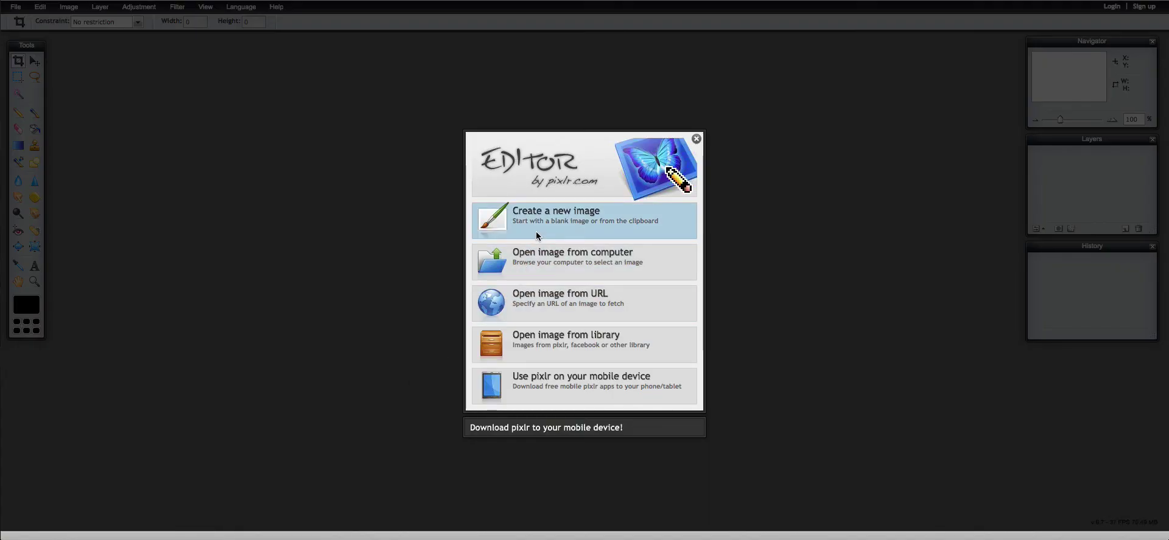
{"action": "left_click", "coordinate": [543, 225]}
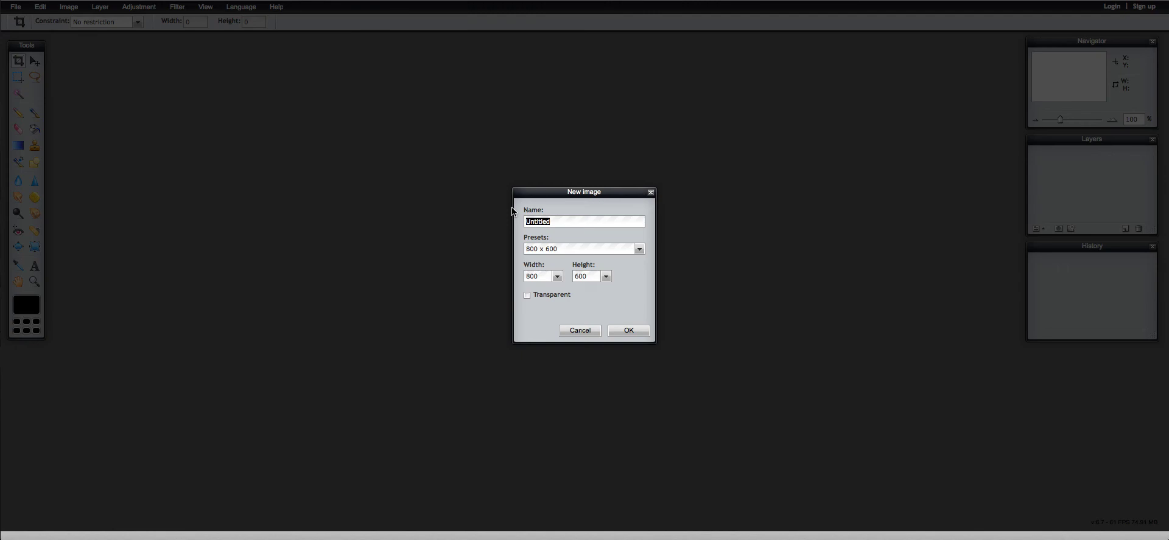
{"action": "type", "text": "Tutorial Thumbnail"}
{"action": "left_click", "coordinate": [639, 249]}
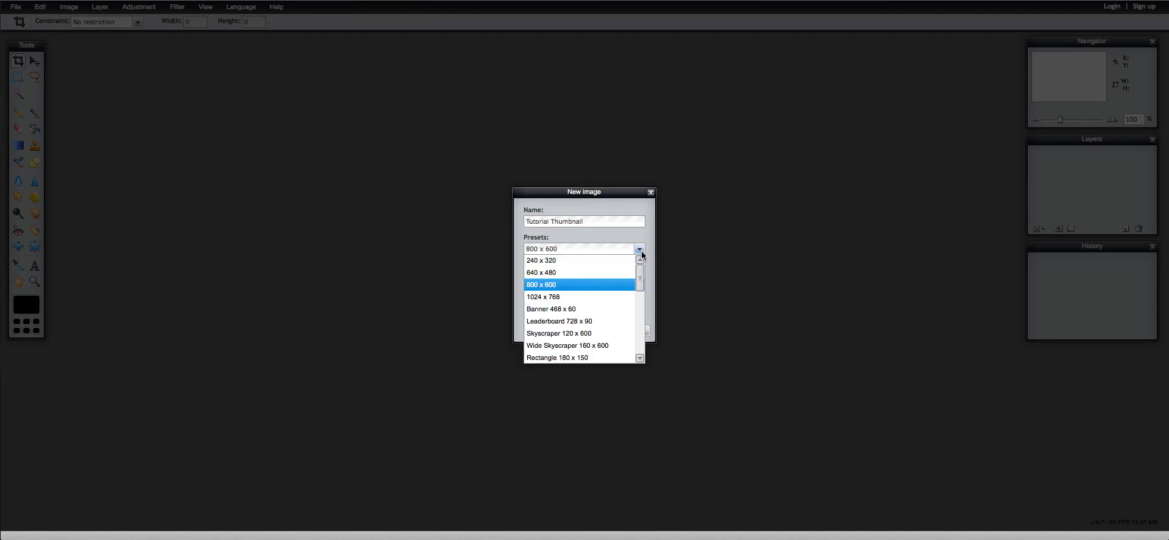
{"action": "left_click_drag", "start_coordinate": [640, 271], "coordinate": [647, 357]}
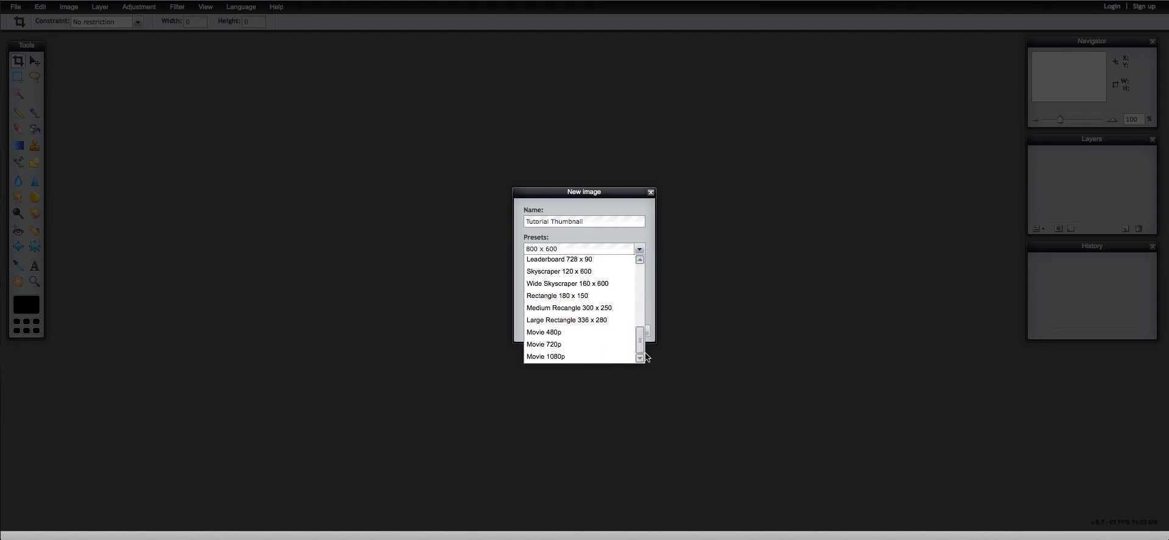
{"action": "left_click", "coordinate": [583, 344]}
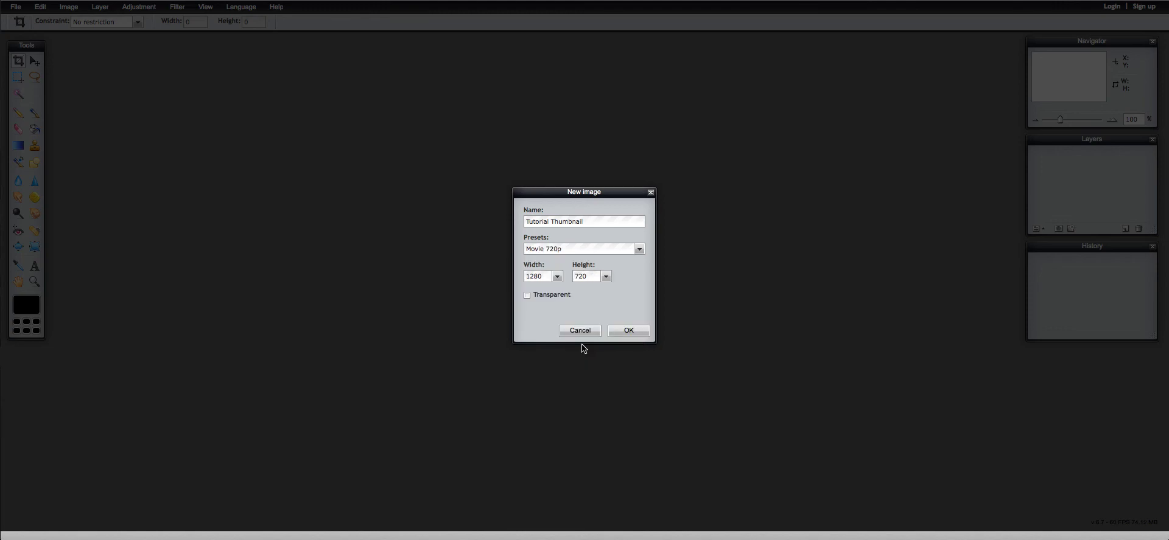
{"action": "left_click", "coordinate": [626, 330]}
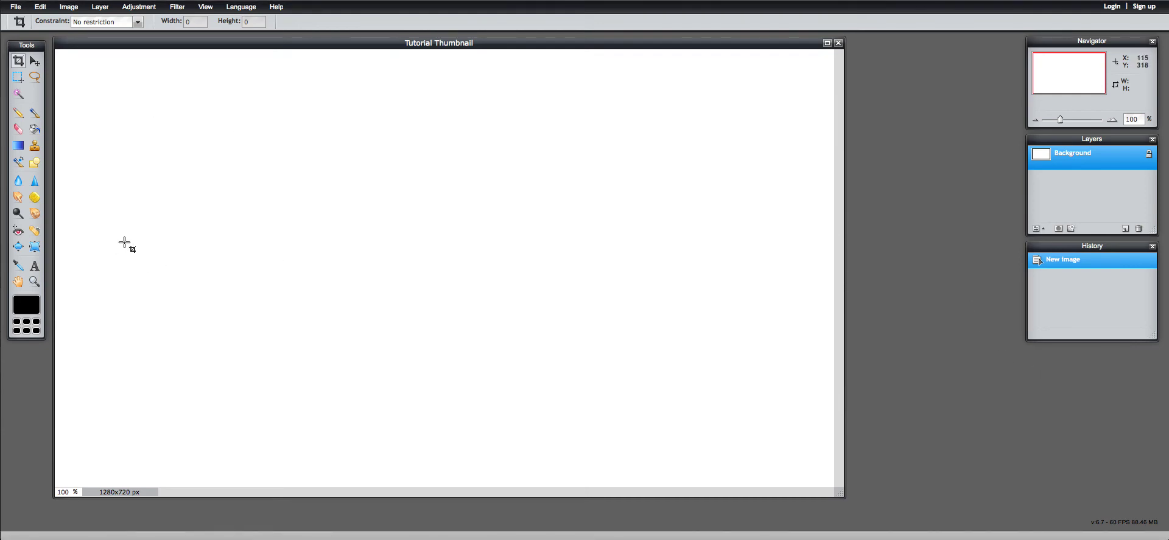
- Choose the Gradient tool with the pink-to-peach preset
{"action": "left_click", "coordinate": [19, 149]}
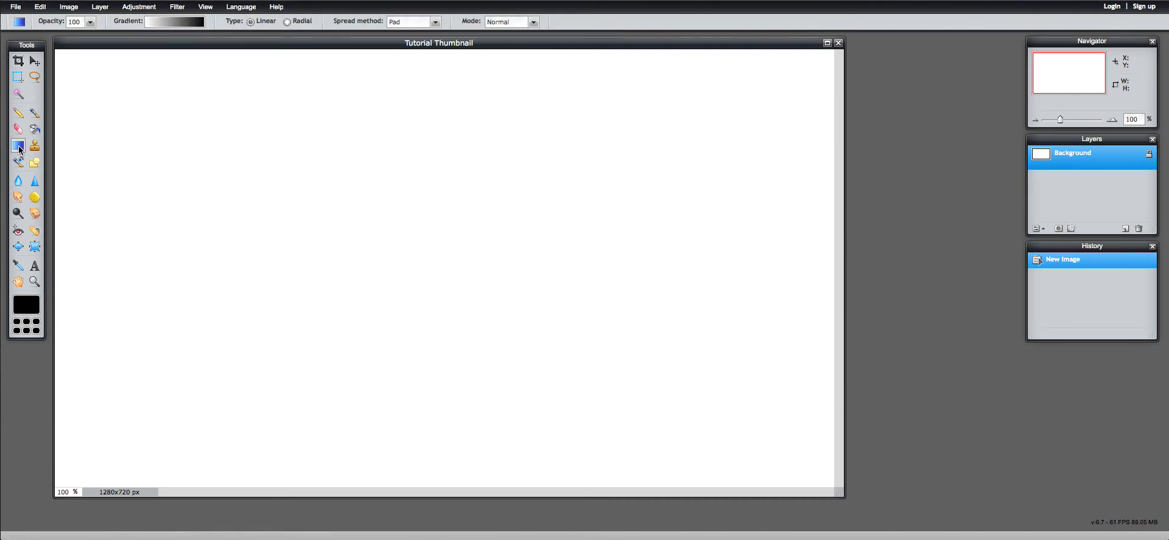
{"action": "left_click", "coordinate": [165, 23]}
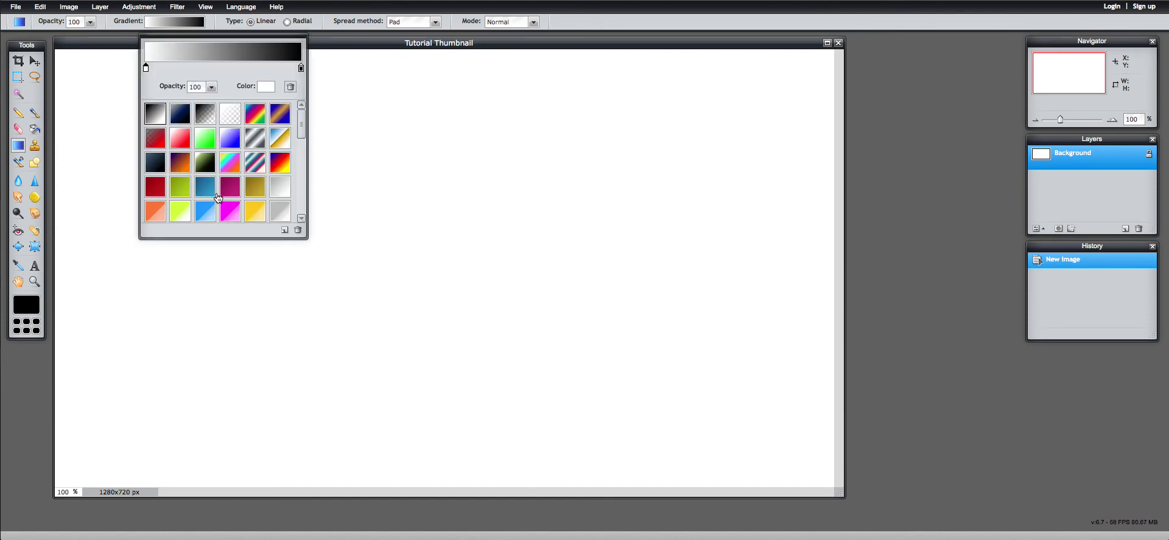
{"action": "left_click_drag", "start_coordinate": [302, 126], "coordinate": [291, 213]}
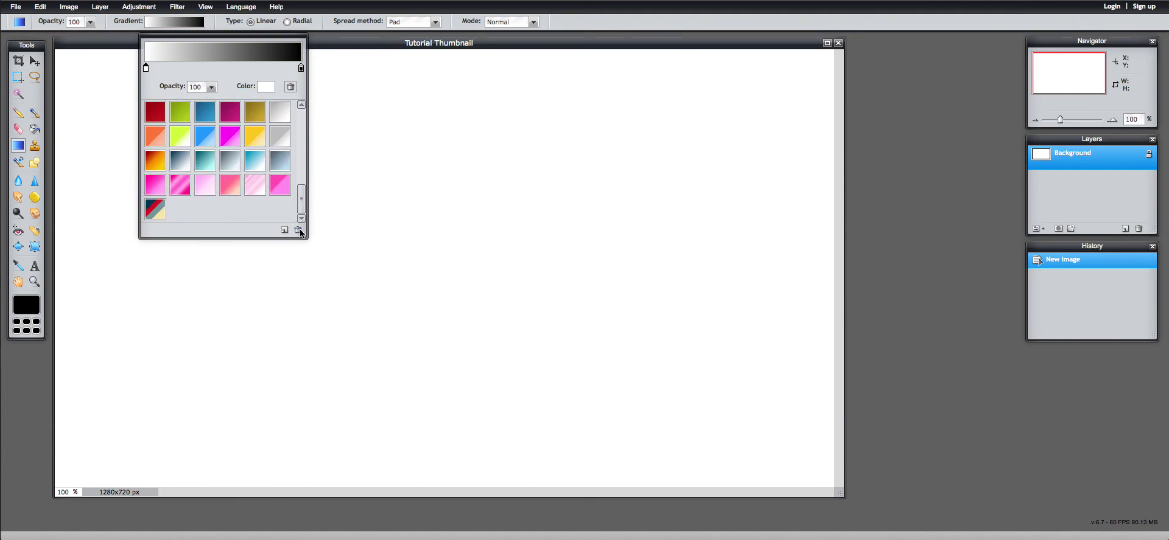
{"action": "left_click", "coordinate": [230, 187]}
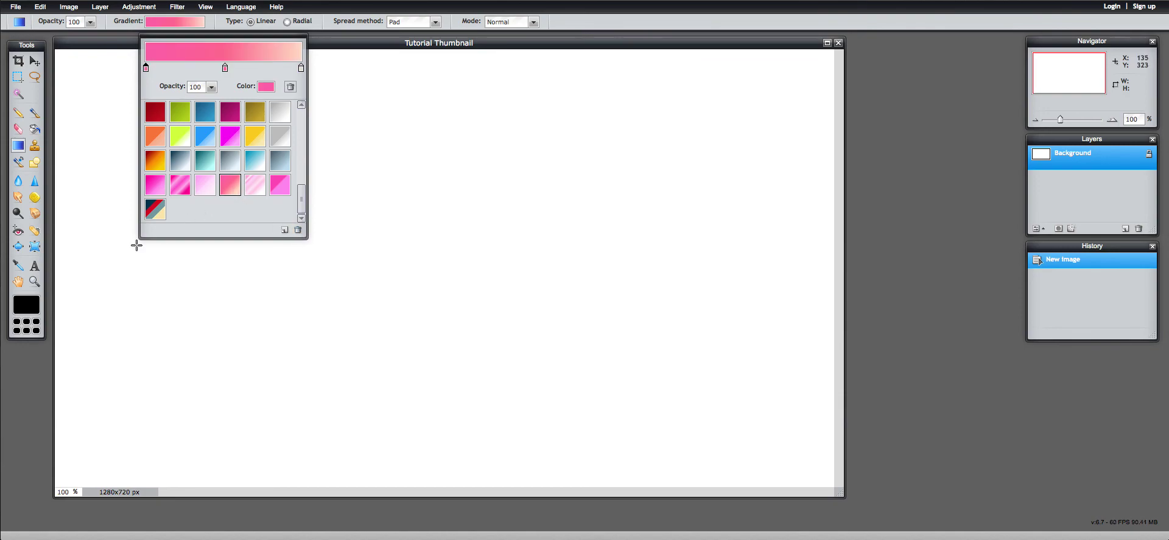
- Drag the pink-to-peach gradient diagonally across the canvas, redrawing until the blend looks right
{"action": "left_click_drag", "start_coordinate": [107, 281], "coordinate": [647, 242]}
{"action": "left_click_drag", "start_coordinate": [225, 279], "coordinate": [558, 268]}
{"action": "left_click_drag", "start_coordinate": [144, 291], "coordinate": [503, 241]}
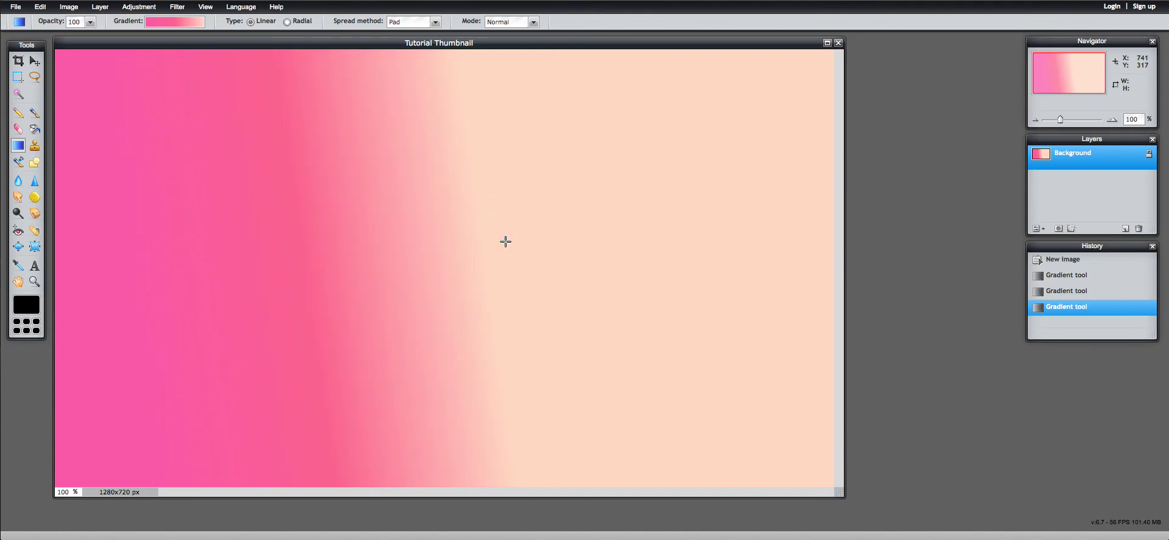
{"action": "left_click_drag", "start_coordinate": [133, 339], "coordinate": [710, 213]}
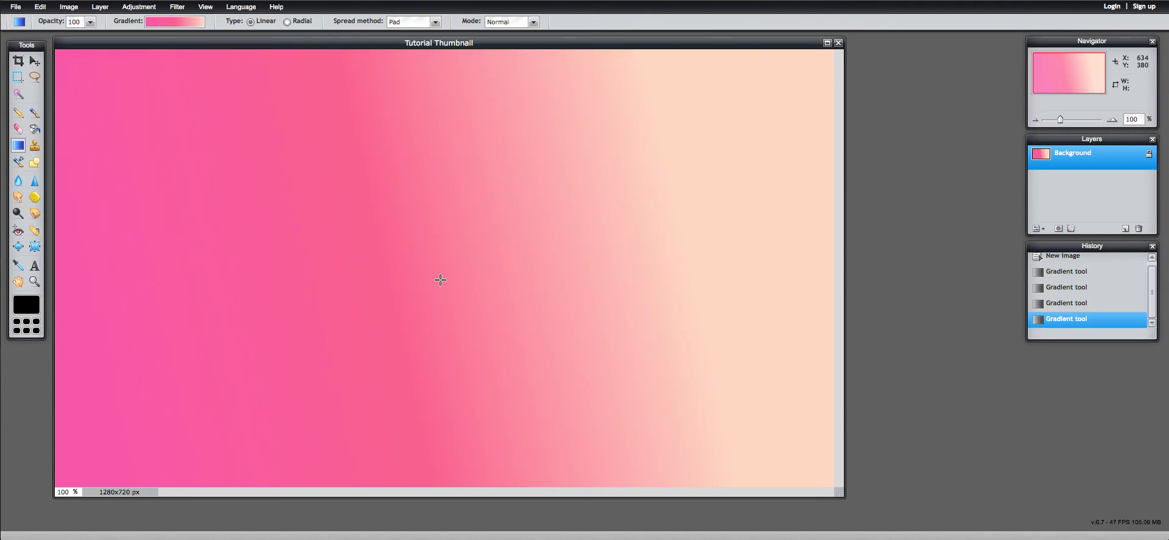
{"action": "left_click_drag", "start_coordinate": [170, 336], "coordinate": [511, 197]}
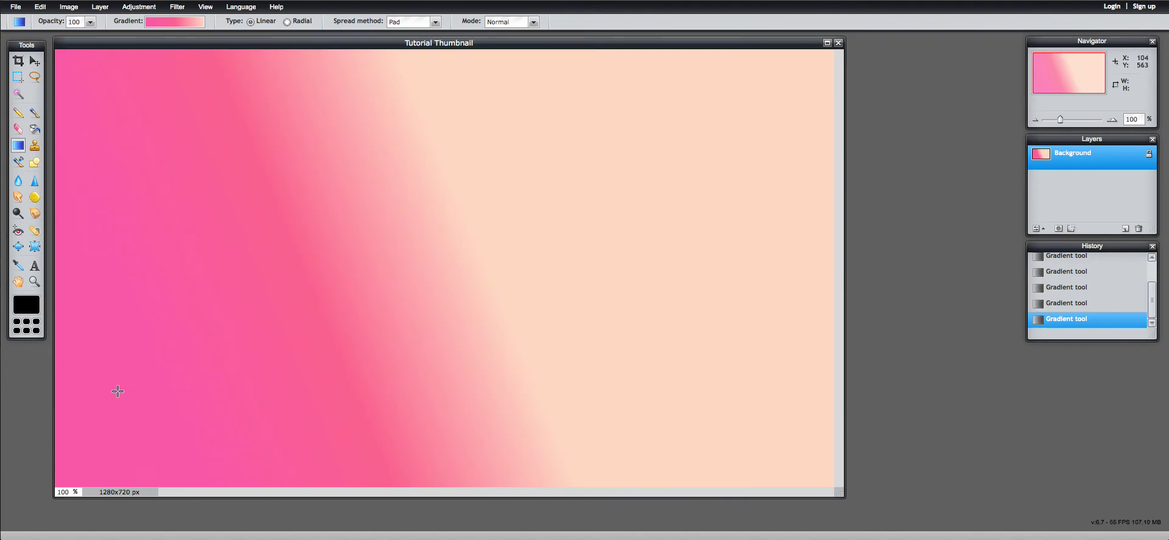
{"action": "left_click_drag", "start_coordinate": [118, 391], "coordinate": [228, 373]}
{"action": "left_click_drag", "start_coordinate": [152, 266], "coordinate": [490, 252]}
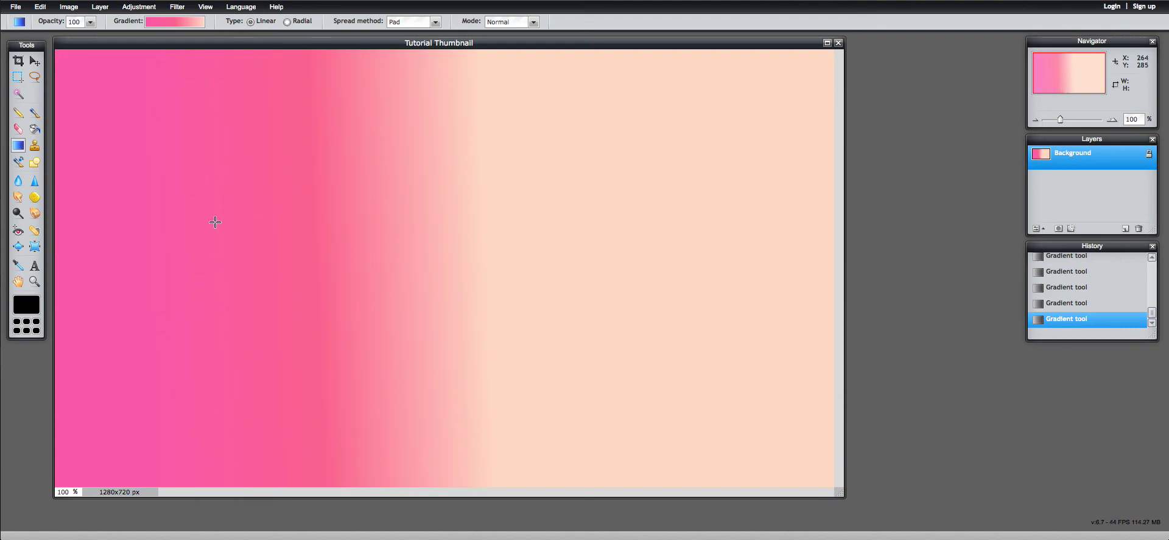
{"action": "left_click_drag", "start_coordinate": [219, 161], "coordinate": [707, 385]}
{"action": "left_click_drag", "start_coordinate": [97, 133], "coordinate": [449, 253]}
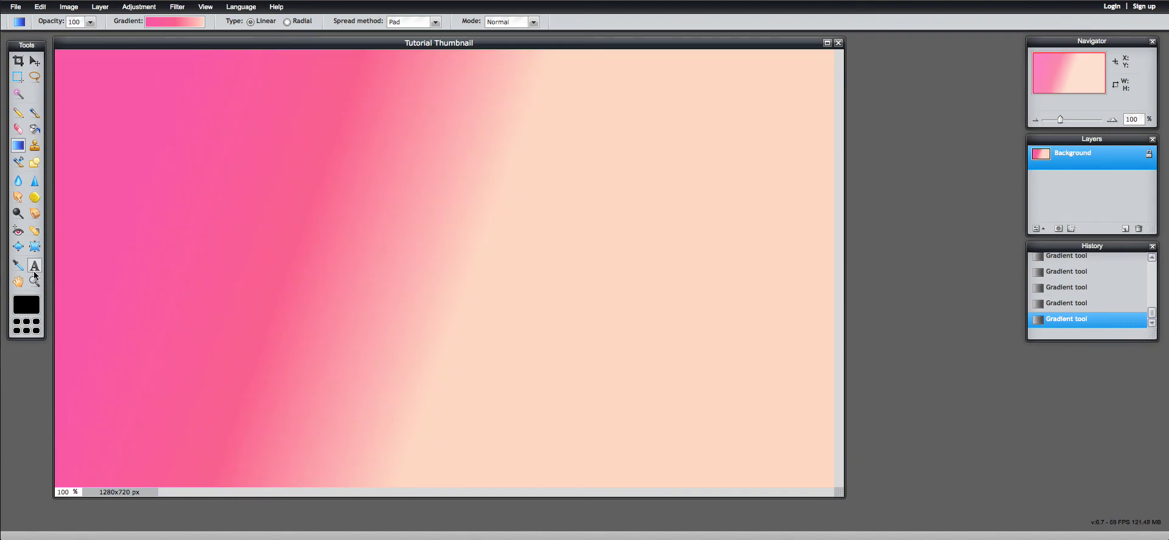
- Place a new text box on the canvas and set the text size to 130
{"action": "left_click", "coordinate": [34, 268]}
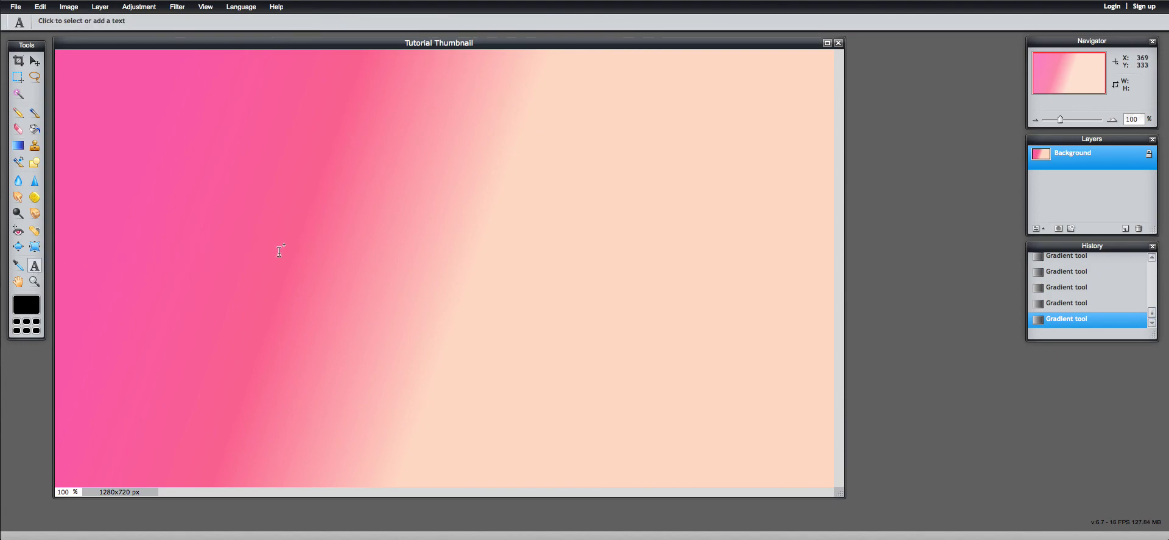
{"action": "left_click", "coordinate": [203, 262]}
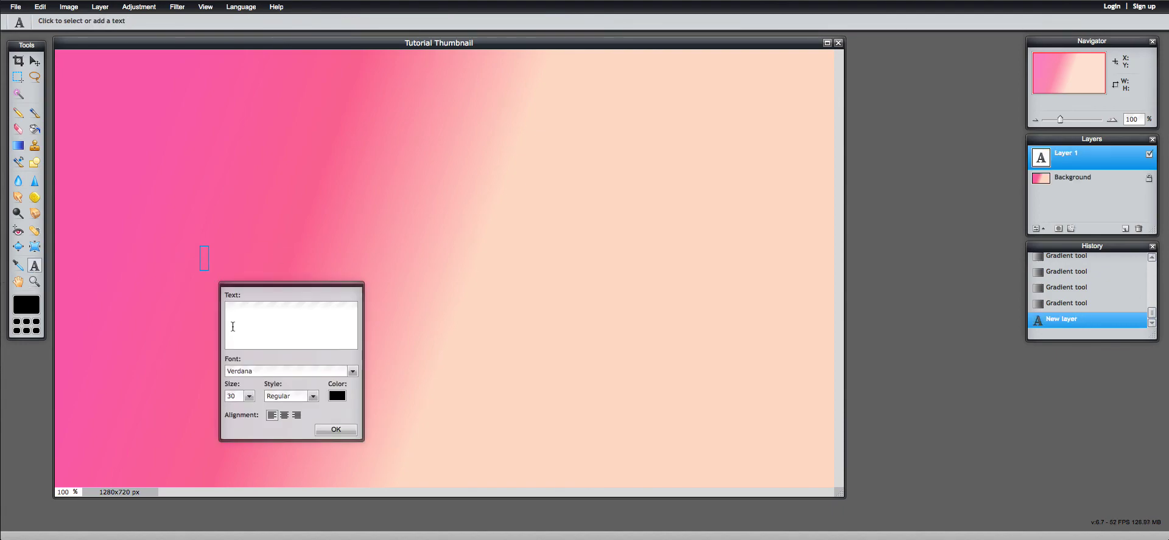
{"action": "left_click_drag", "start_coordinate": [205, 249], "coordinate": [350, 214]}
{"action": "left_click", "coordinate": [249, 397]}
{"action": "left_click_drag", "start_coordinate": [210, 408], "coordinate": [284, 416]}
{"action": "left_click_drag", "start_coordinate": [363, 261], "coordinate": [306, 201]}
- Type 'Free Easy', 'Thumbail' and 'Maker' on three separate lines
{"action": "left_click", "coordinate": [328, 323]}
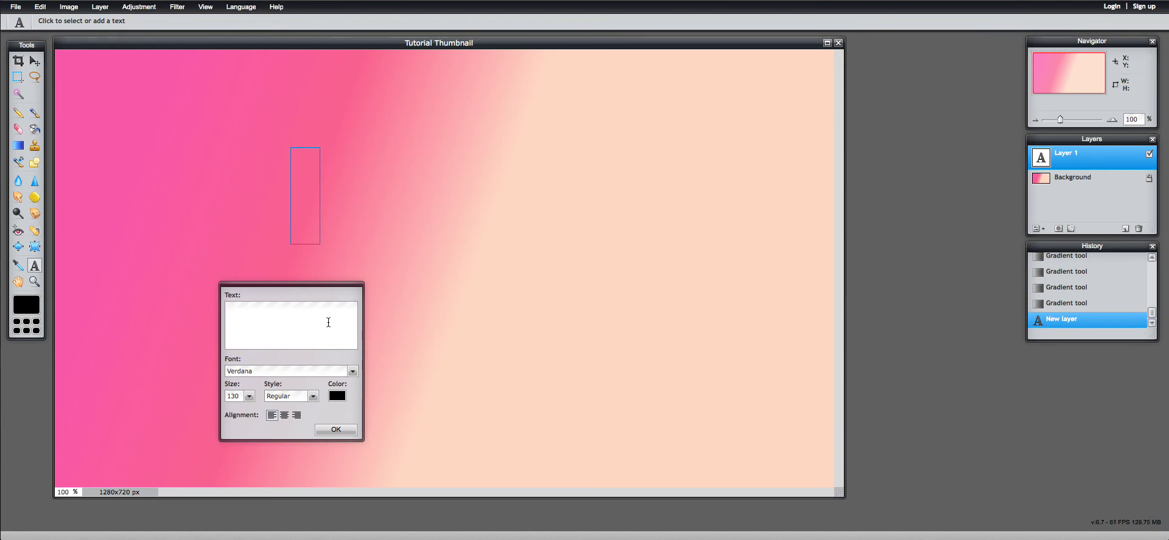
{"action": "type", "text": "Easy"}
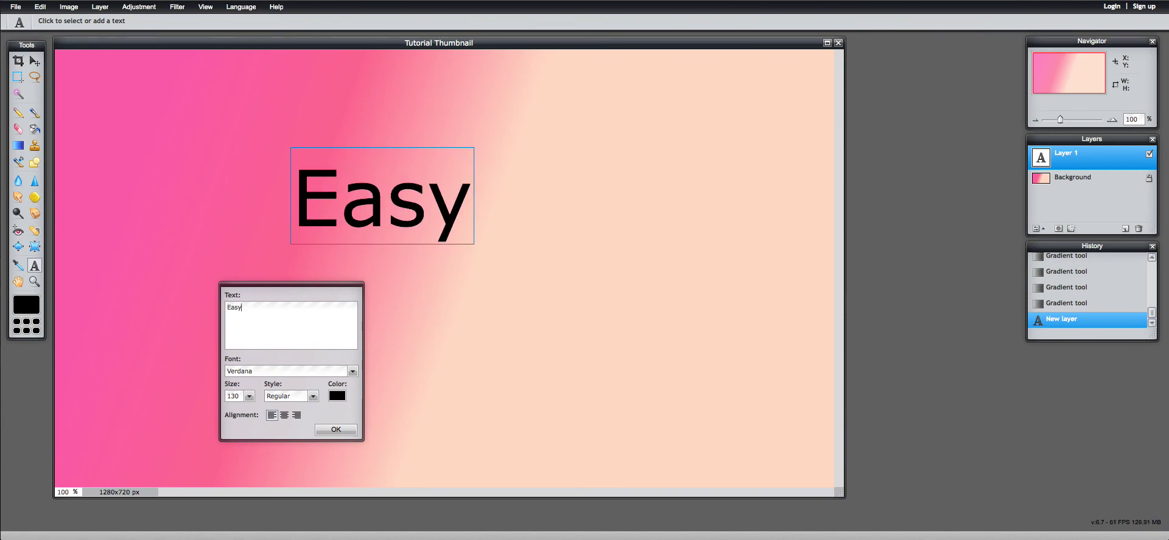
{"action": "key", "text": "BackSpace"}
{"action": "key", "text": "BackSpace"}
{"action": "key", "text": "BackSpace"}
{"action": "key", "text": "BackSpace"}
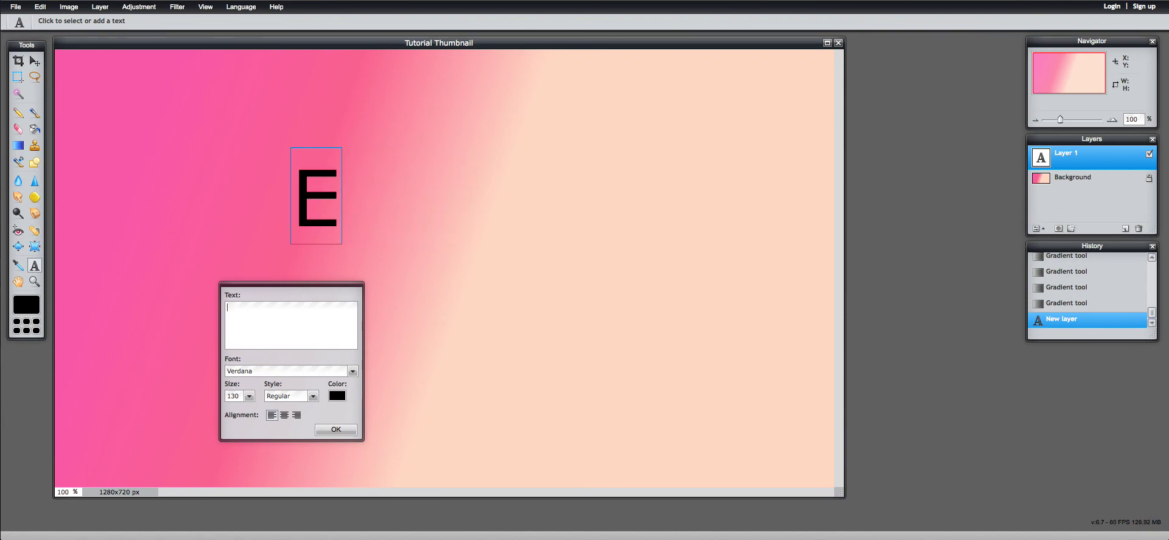
{"action": "type", "text": "Free"}
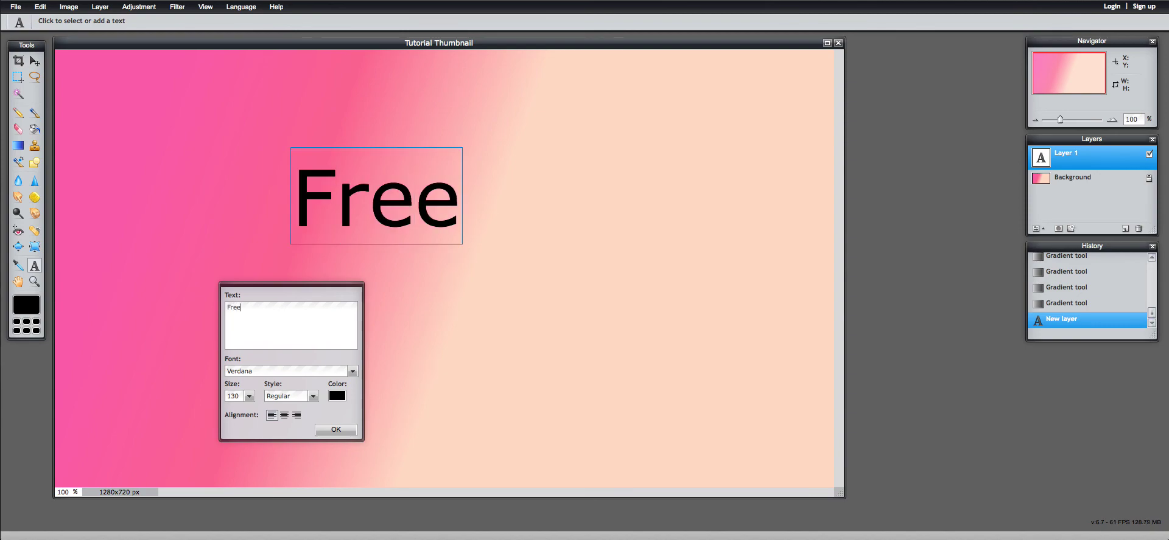
{"action": "type", "text": " Easy"}
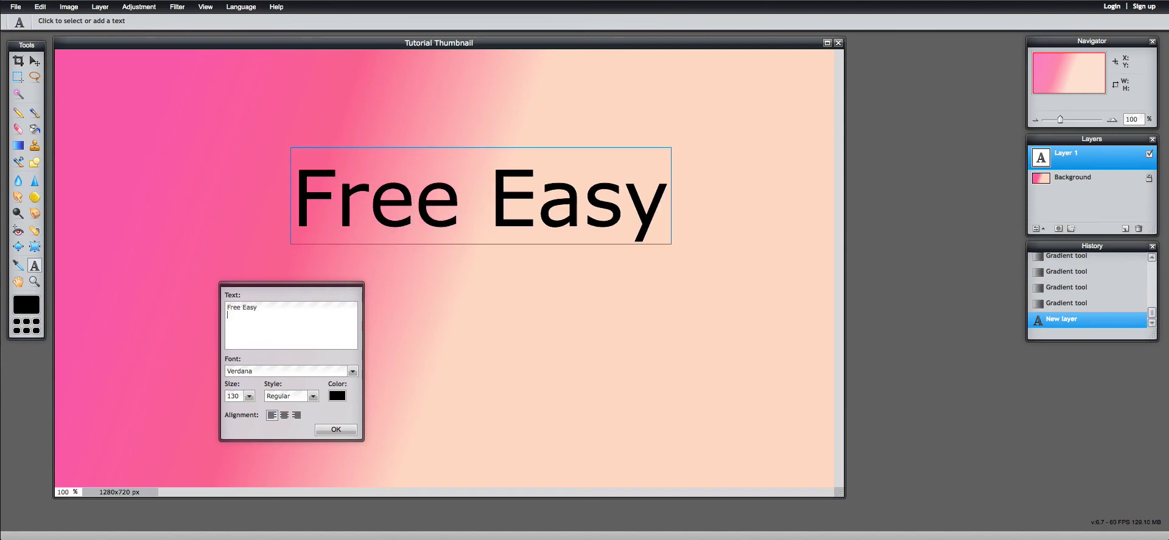
{"action": "key", "text": "Return"}
{"action": "type", "text": "Thim"}
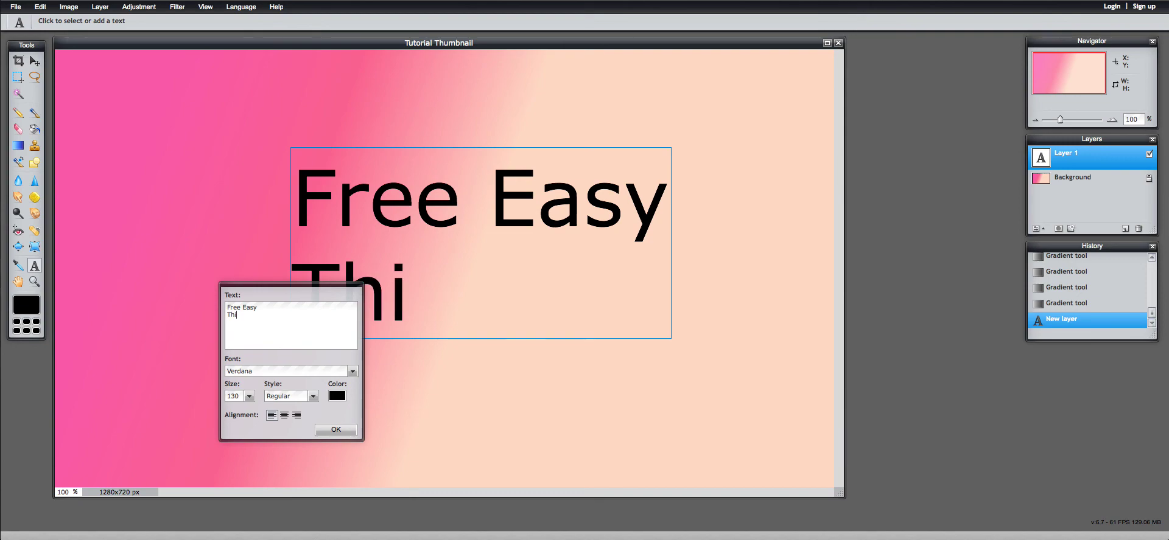
{"action": "key", "text": "BackSpace"}
{"action": "key", "text": "BackSpace"}
{"action": "type", "text": "umbail"}
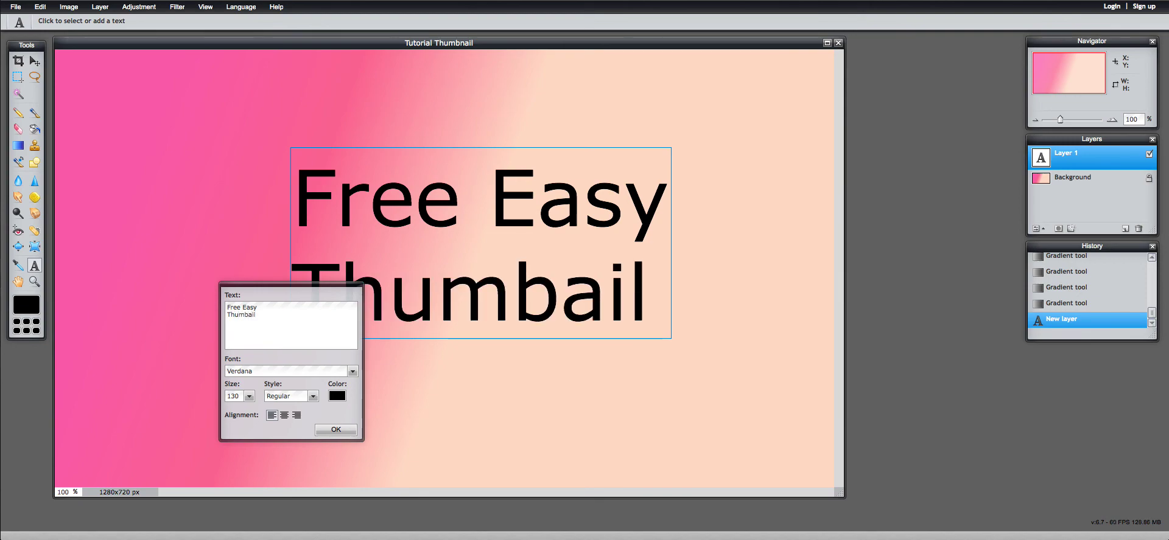
{"action": "key", "text": "Return"}
{"action": "type", "text": "Maker"}
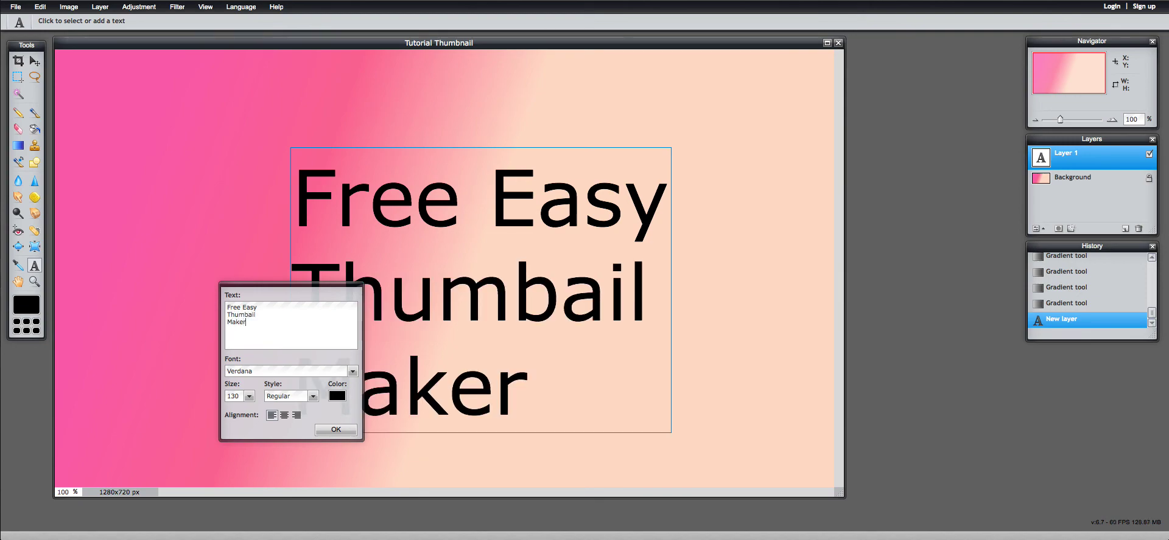
- Centre-align the title, move it up and left, and set the Text dialog aside
{"action": "left_click", "coordinate": [285, 416]}
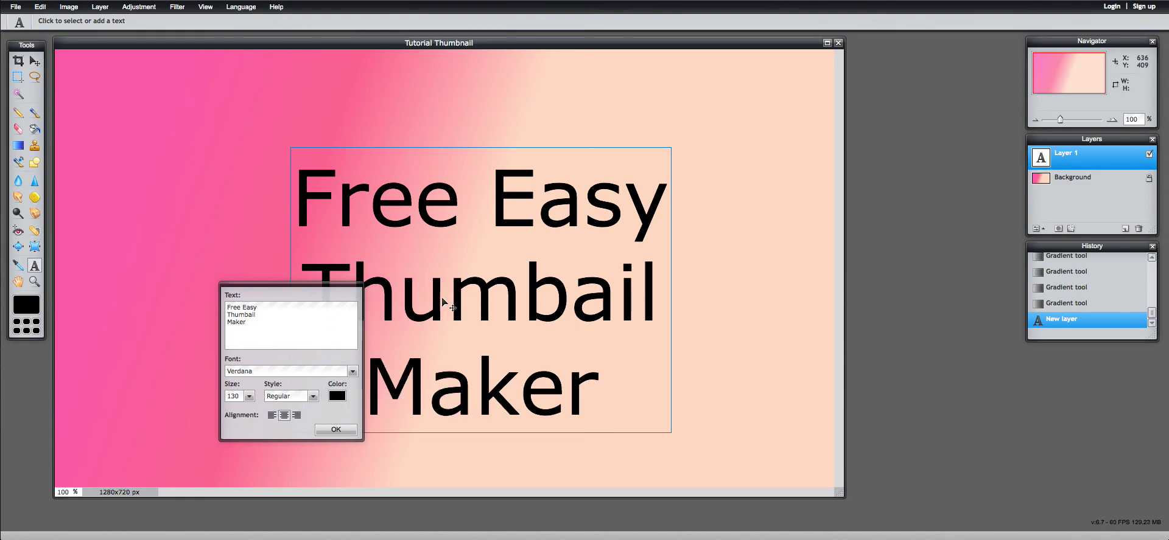
{"action": "left_click_drag", "start_coordinate": [483, 302], "coordinate": [461, 256]}
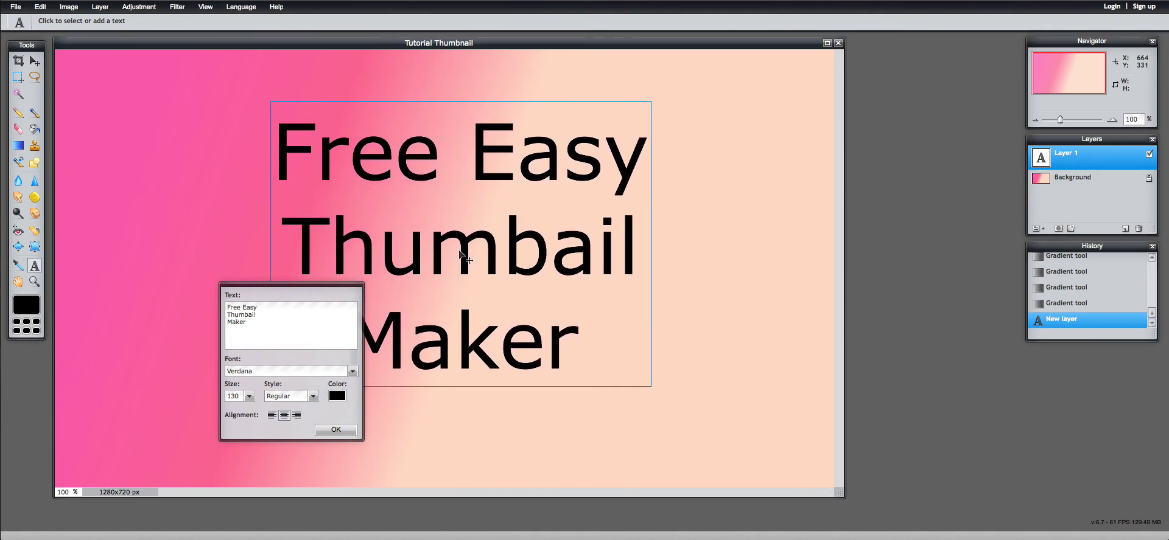
{"action": "left_click_drag", "start_coordinate": [303, 287], "coordinate": [782, 178]}
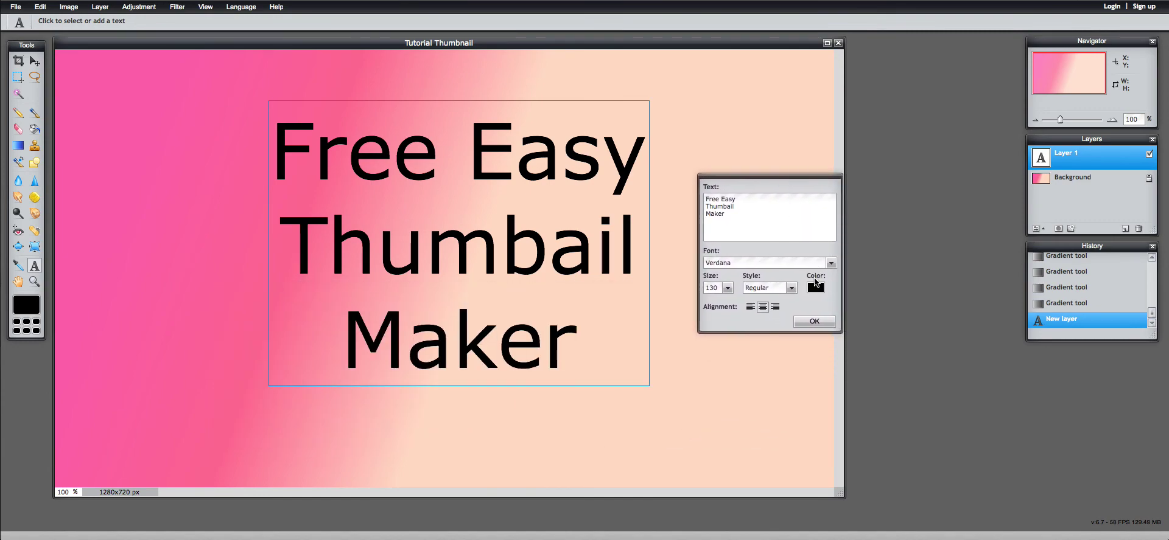
- Change the title text colour to a saturated blue
{"action": "left_click", "coordinate": [815, 287]}
{"action": "mouse_move", "coordinate": [514, 162]}
{"action": "left_mouse_down"}
{"action": "mouse_move", "coordinate": [575, 201]}
{"action": "mouse_move", "coordinate": [561, 251]}
{"action": "left_mouse_up"}
{"action": "left_click_drag", "start_coordinate": [530, 216], "coordinate": [570, 219]}
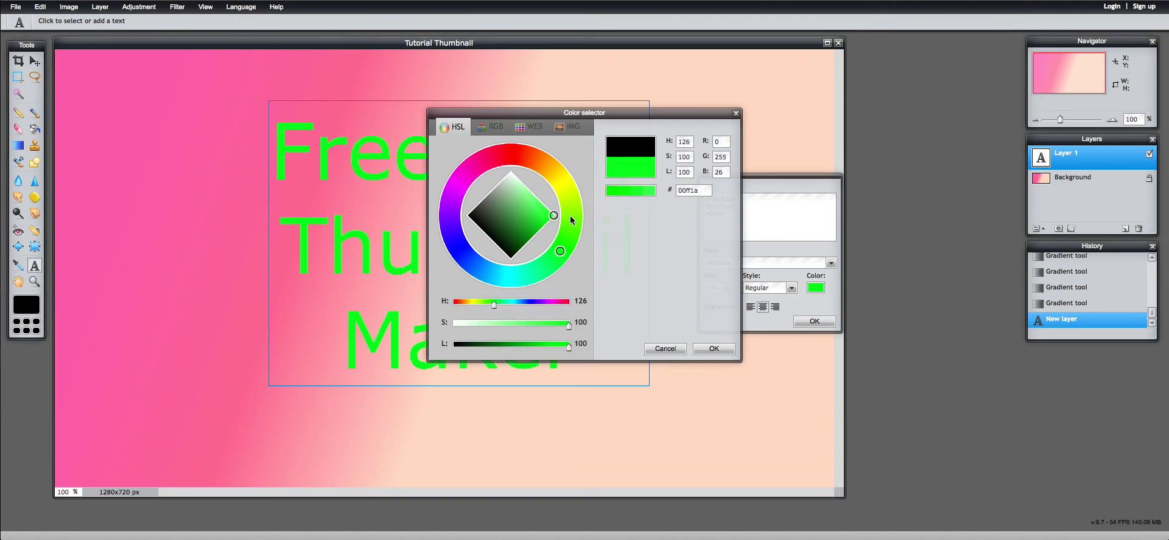
{"action": "mouse_move", "coordinate": [560, 253]}
{"action": "left_mouse_down"}
{"action": "mouse_move", "coordinate": [457, 244]}
{"action": "mouse_move", "coordinate": [465, 254]}
{"action": "left_mouse_up"}
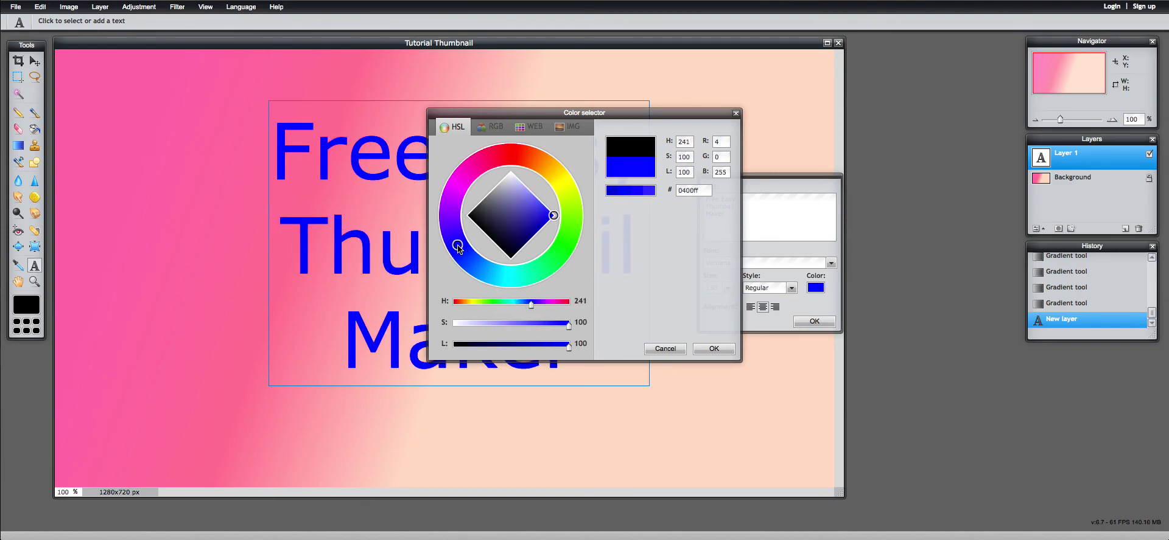
{"action": "left_click", "coordinate": [710, 349]}
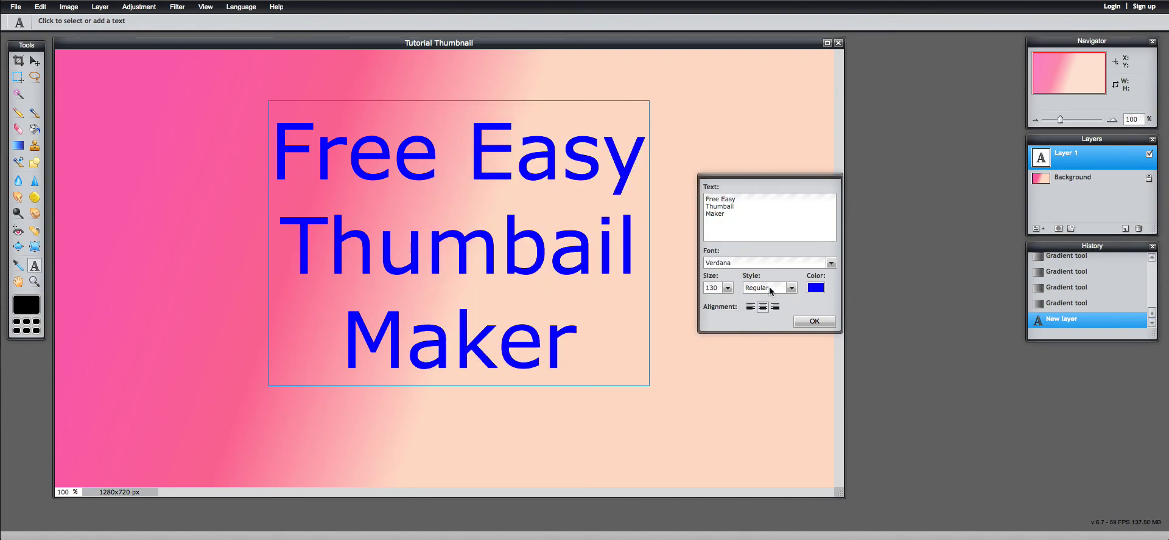
- Set the title font to Century Schoolbook Bold
{"action": "left_click", "coordinate": [829, 263]}
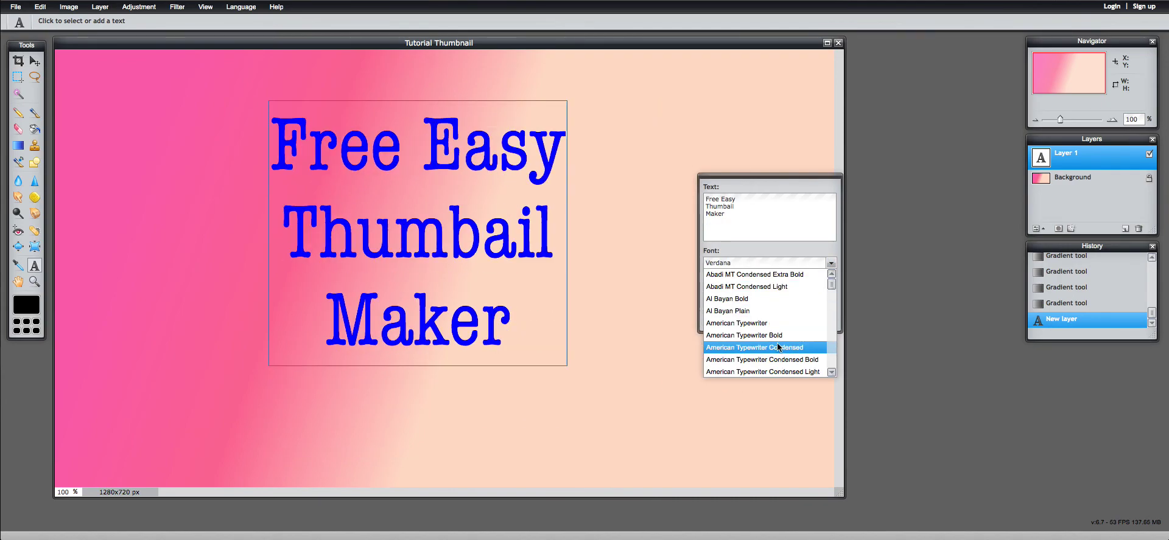
{"action": "scroll", "coordinate": [826, 351], "scroll_direction": "down", "scroll_amount": 5}
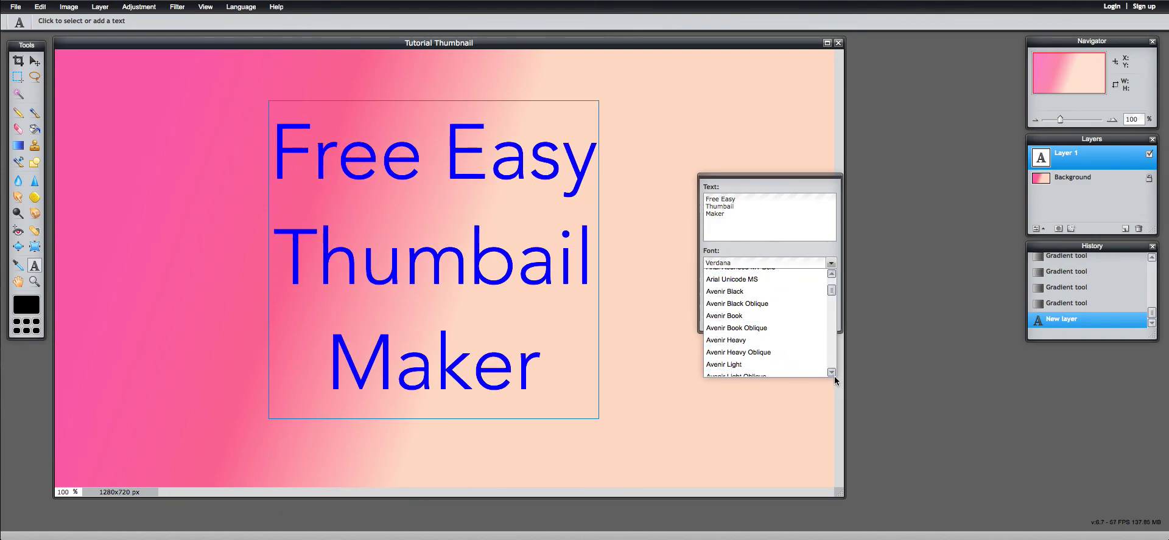
{"action": "scroll", "coordinate": [830, 372], "scroll_direction": "down", "scroll_amount": 8}
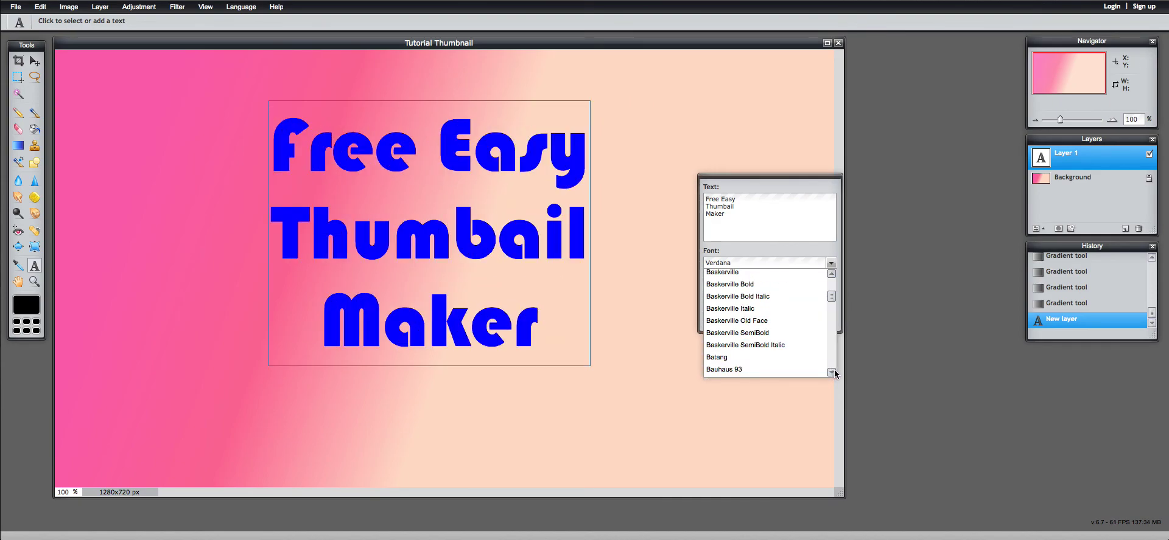
{"action": "scroll", "coordinate": [831, 372], "scroll_direction": "down", "scroll_amount": 10}
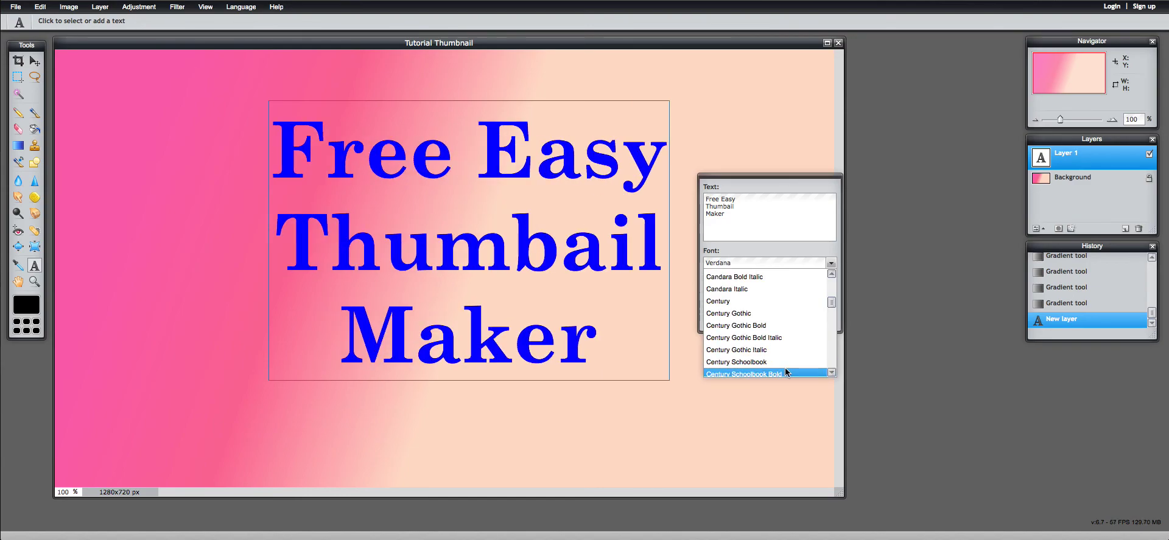
{"action": "left_click", "coordinate": [785, 373]}
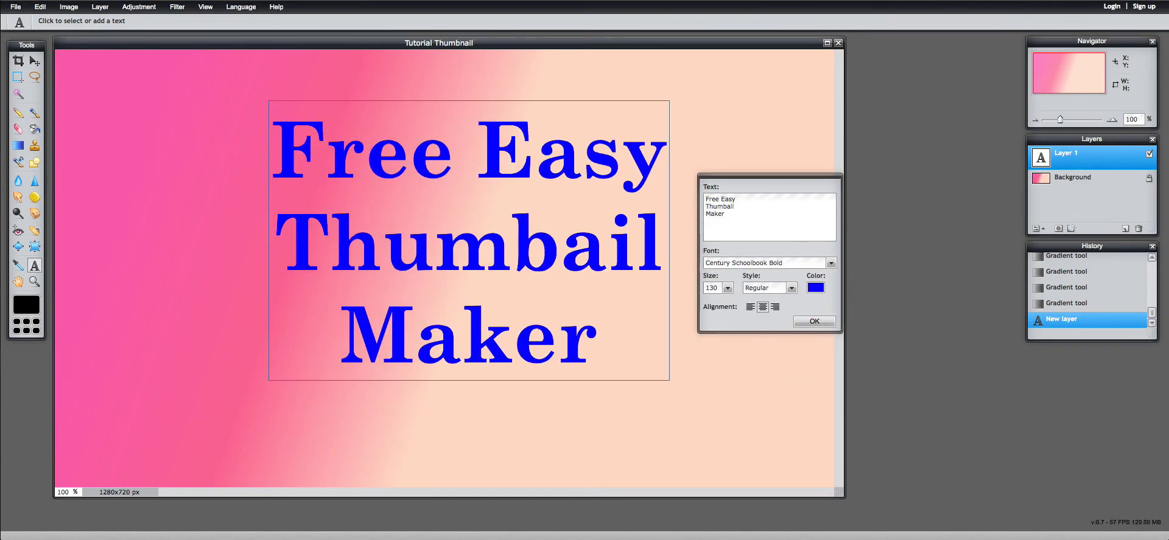
- Nudge the title slightly left and down and commit it as the Free Easy layer
{"action": "left_click", "coordinate": [814, 321]}
{"action": "left_click", "coordinate": [503, 210]}
{"action": "left_click_drag", "start_coordinate": [503, 210], "coordinate": [470, 220]}
{"action": "left_click", "coordinate": [794, 321]}
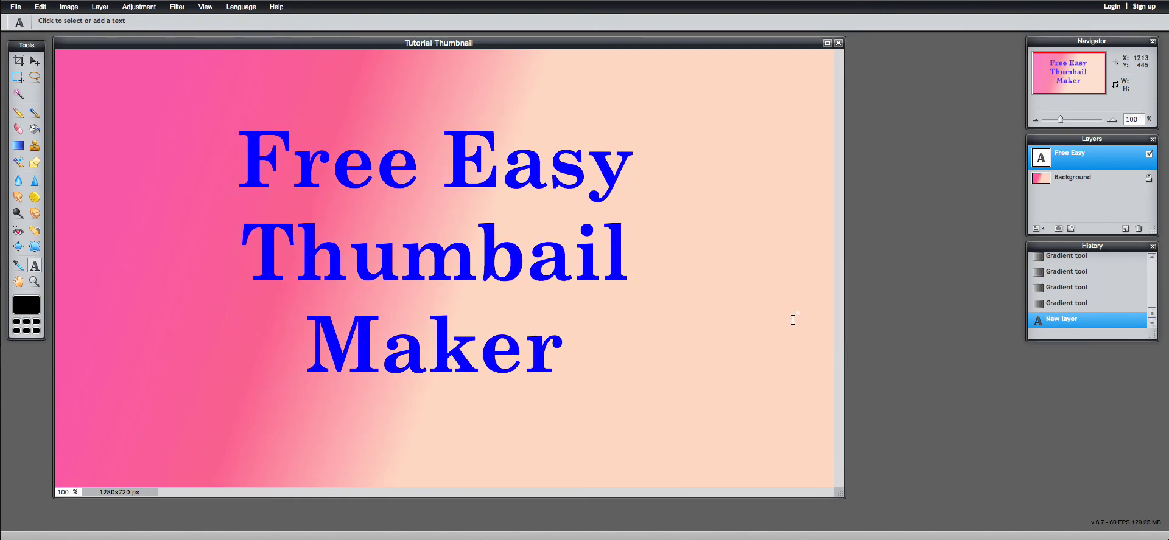
- Choose the Brush tool and unlock the Background layer so it becomes Layer 0
{"action": "left_click", "coordinate": [21, 113]}
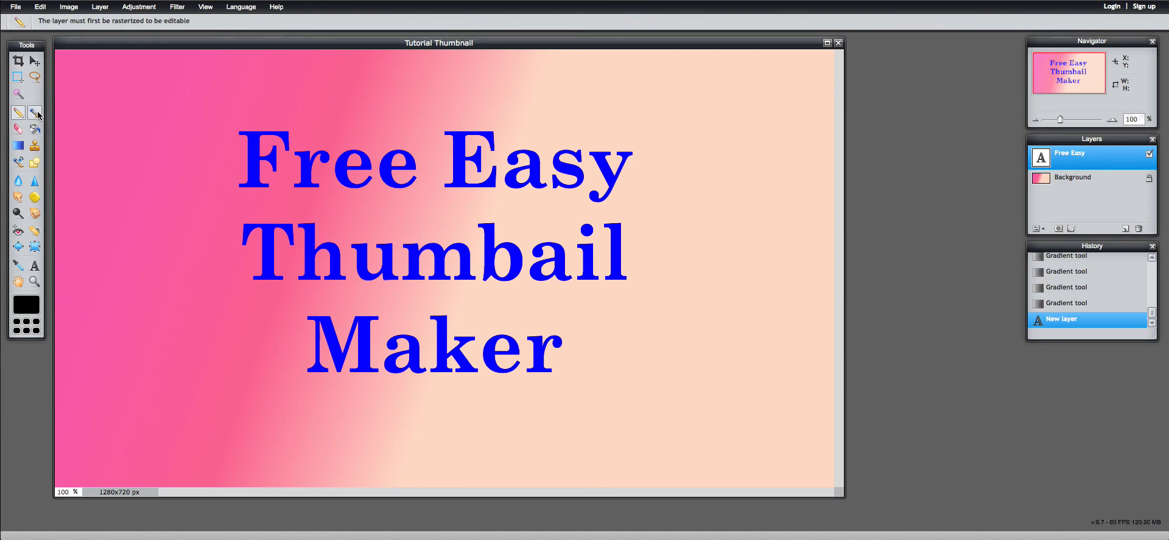
{"action": "left_click", "coordinate": [35, 112]}
{"action": "left_click", "coordinate": [1150, 182]}
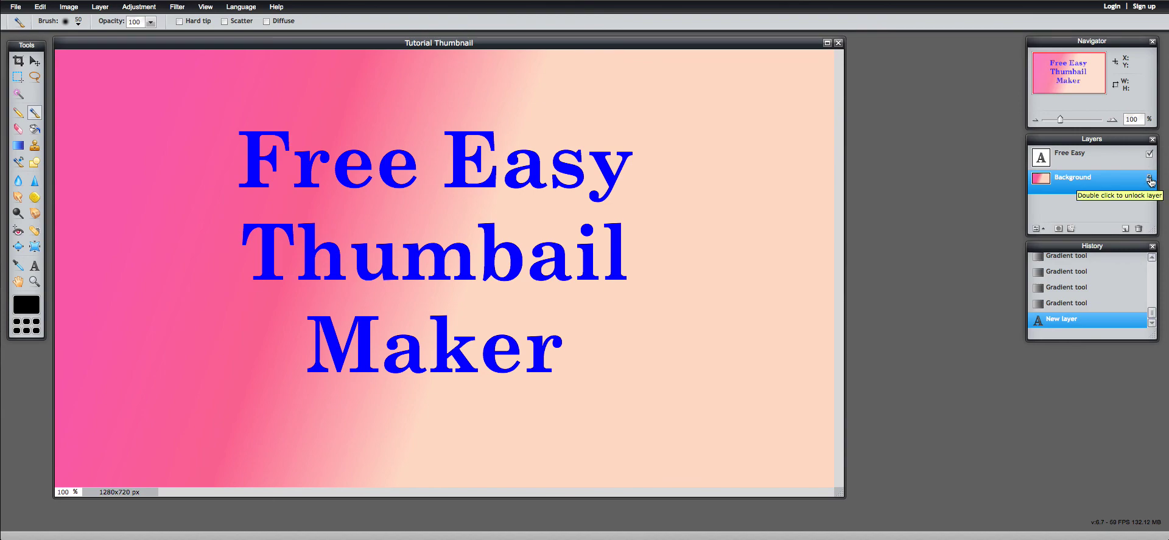
{"action": "double_click", "coordinate": [1150, 181]}
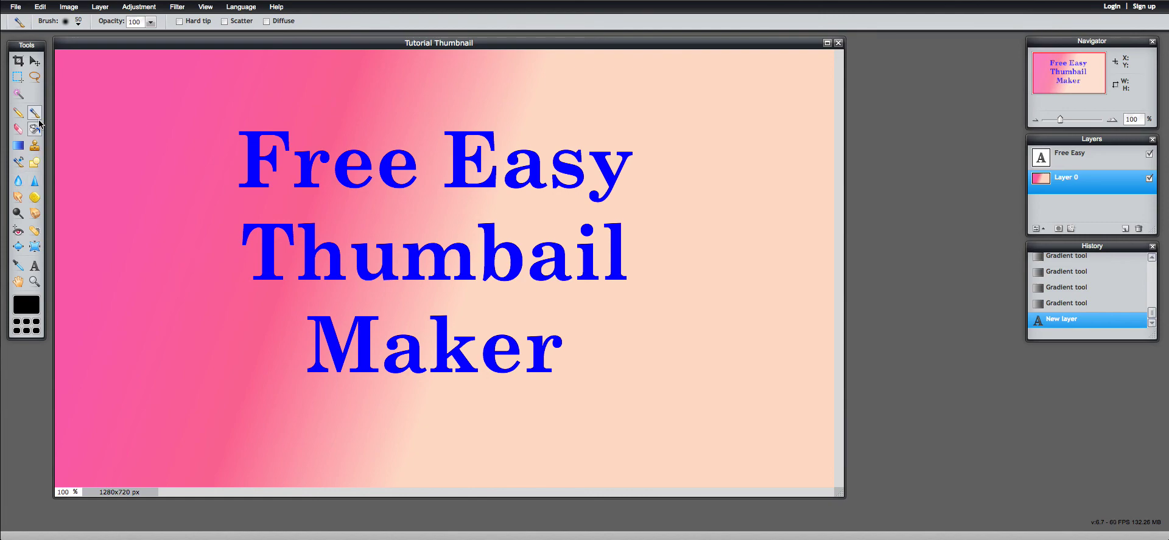
- Set the paint colour to bright yellow fff700
{"action": "left_click", "coordinate": [27, 305]}
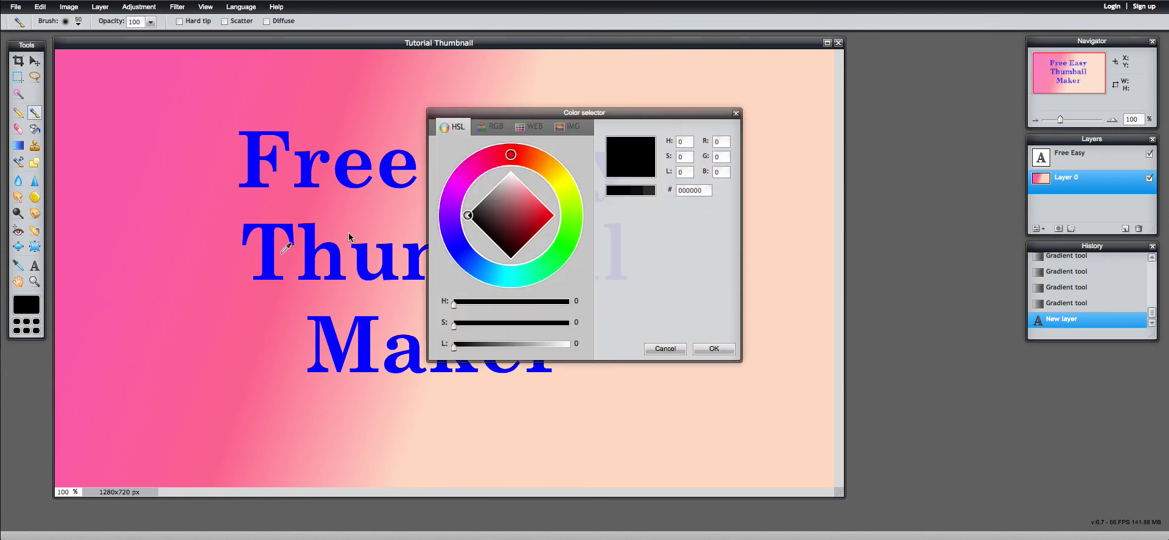
{"action": "left_click_drag", "start_coordinate": [513, 156], "coordinate": [566, 183]}
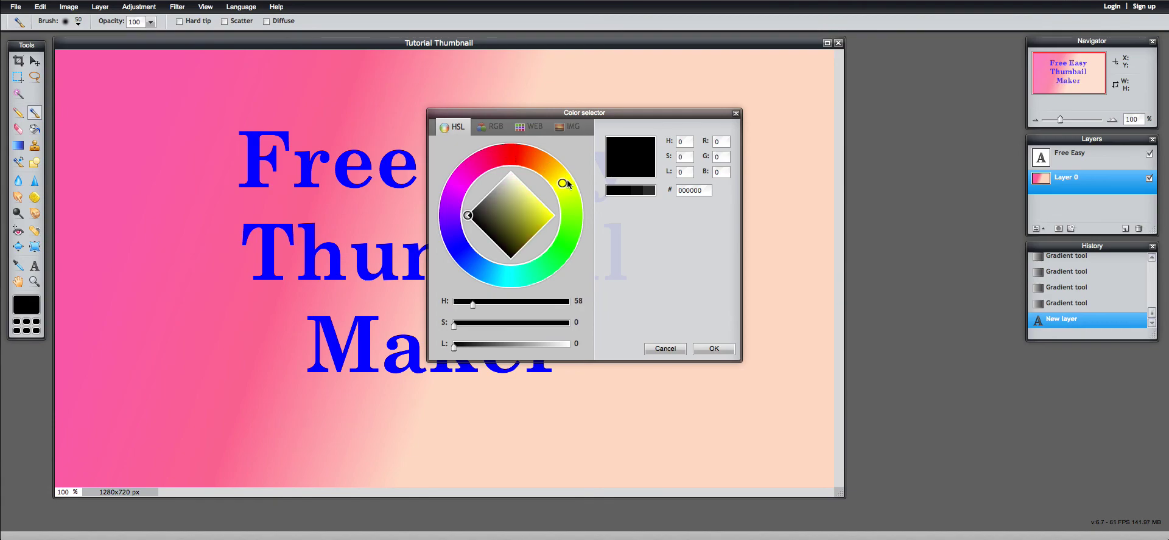
{"action": "left_click_drag", "start_coordinate": [466, 206], "coordinate": [553, 216]}
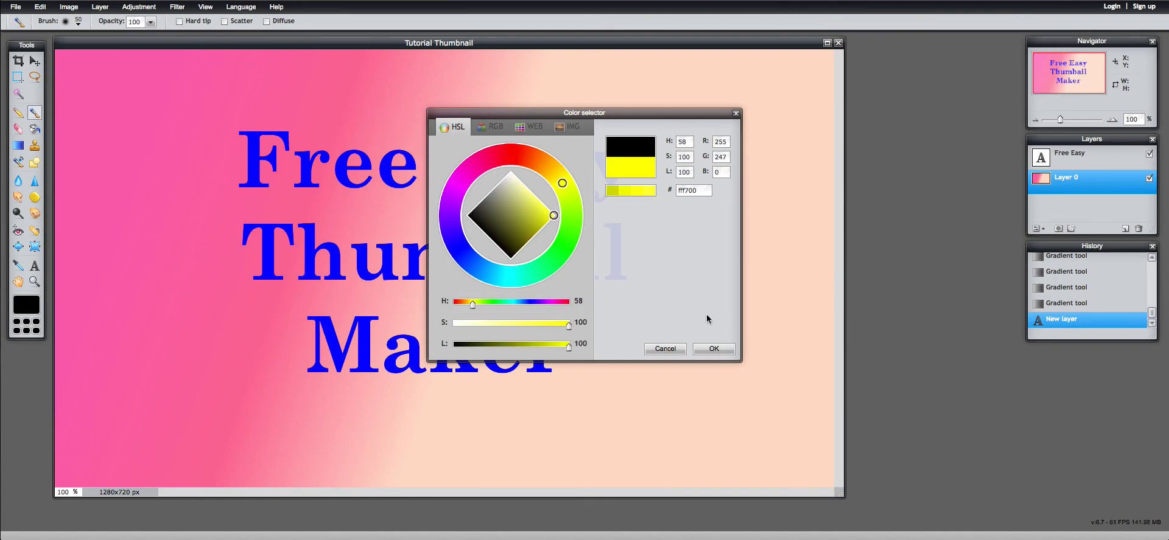
{"action": "left_click", "coordinate": [713, 350]}
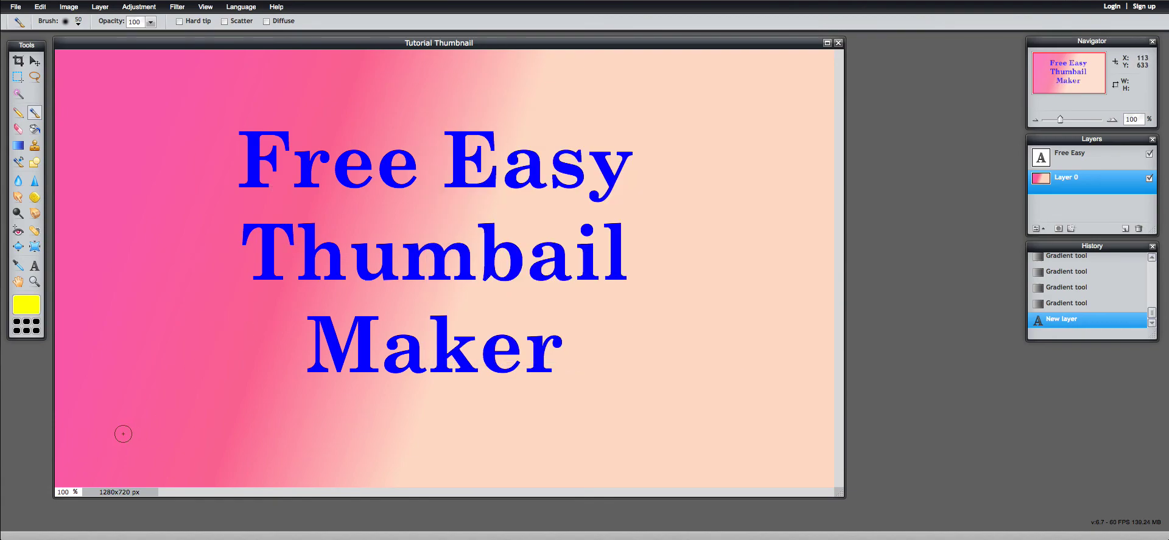
- Brush a trial yellow smiley at lower left, then undo it
{"action": "mouse_move", "coordinate": [83, 416]}
{"action": "left_mouse_down"}
{"action": "mouse_move", "coordinate": [114, 441]}
{"action": "mouse_move", "coordinate": [156, 432]}
{"action": "mouse_move", "coordinate": [163, 407]}
{"action": "left_mouse_up"}
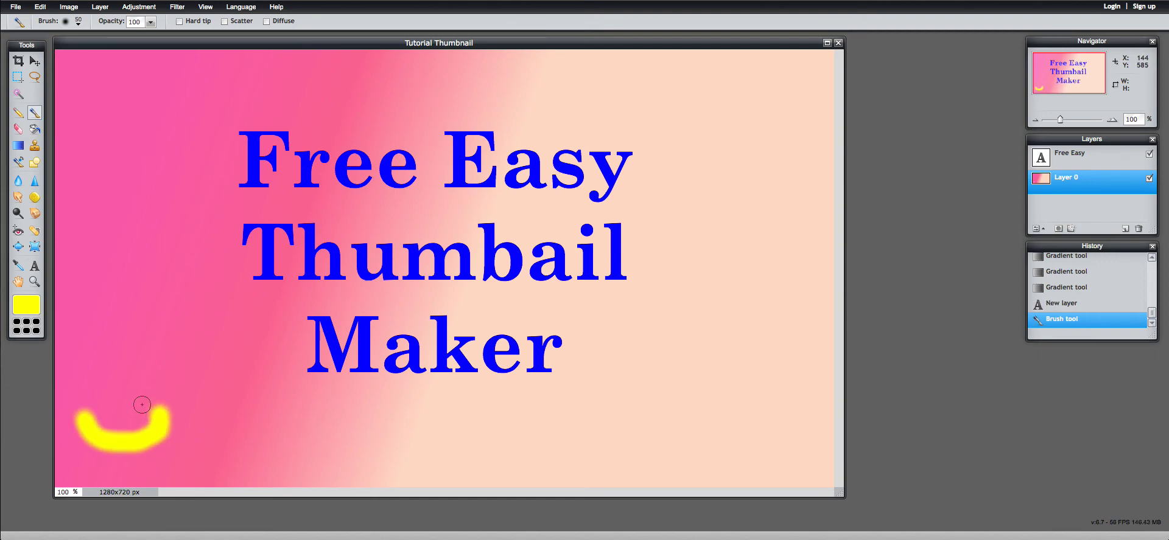
{"action": "left_click", "coordinate": [128, 386]}
{"action": "left_click", "coordinate": [101, 387]}
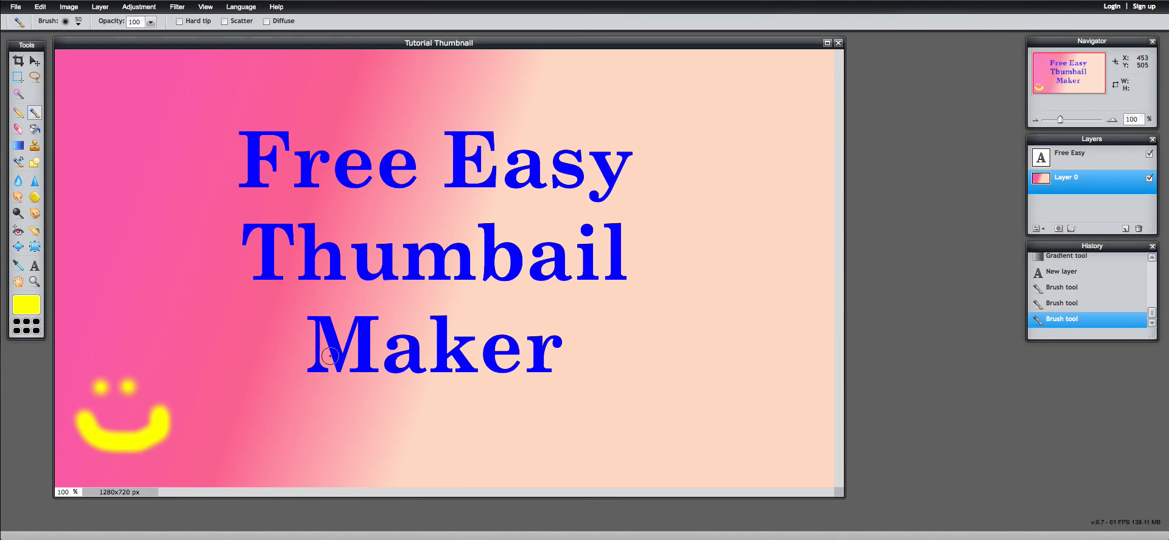
{"action": "key", "text": "ctrl+z"}
{"action": "key", "text": "ctrl+z"}
{"action": "key", "text": "ctrl+z"}
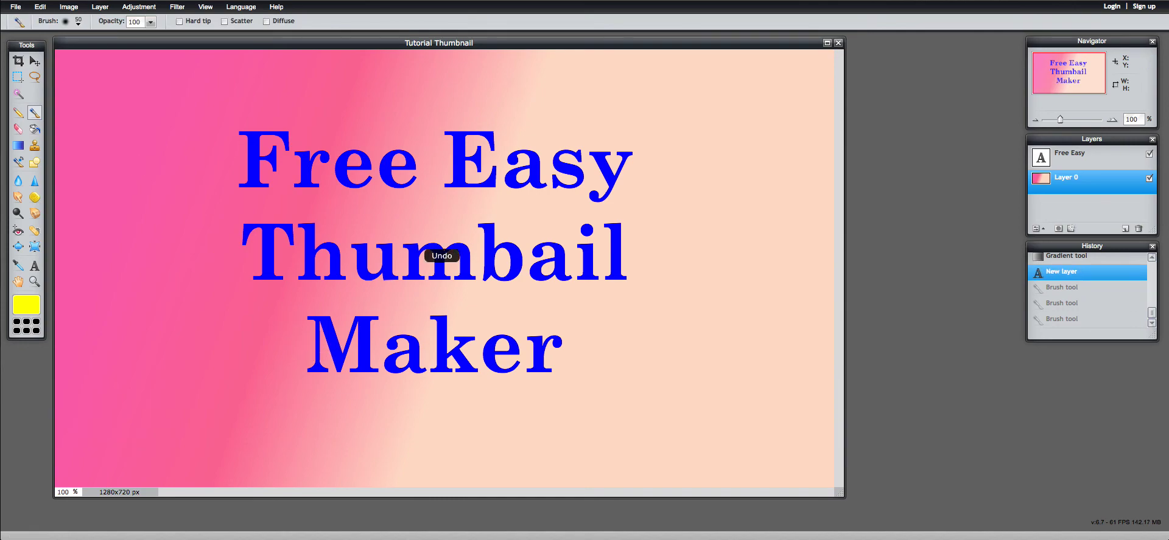
- Paint a tall yellow loop down the left side and smudge it into orange flame zigzags
{"action": "mouse_move", "coordinate": [86, 90]}
{"action": "left_mouse_down"}
{"action": "mouse_move", "coordinate": [86, 399]}
{"action": "mouse_move", "coordinate": [94, 406]}
{"action": "mouse_move", "coordinate": [108, 353]}
{"action": "mouse_move", "coordinate": [129, 132]}
{"action": "mouse_move", "coordinate": [147, 102]}
{"action": "mouse_move", "coordinate": [171, 118]}
{"action": "mouse_move", "coordinate": [191, 193]}
{"action": "mouse_move", "coordinate": [189, 403]}
{"action": "left_mouse_up"}
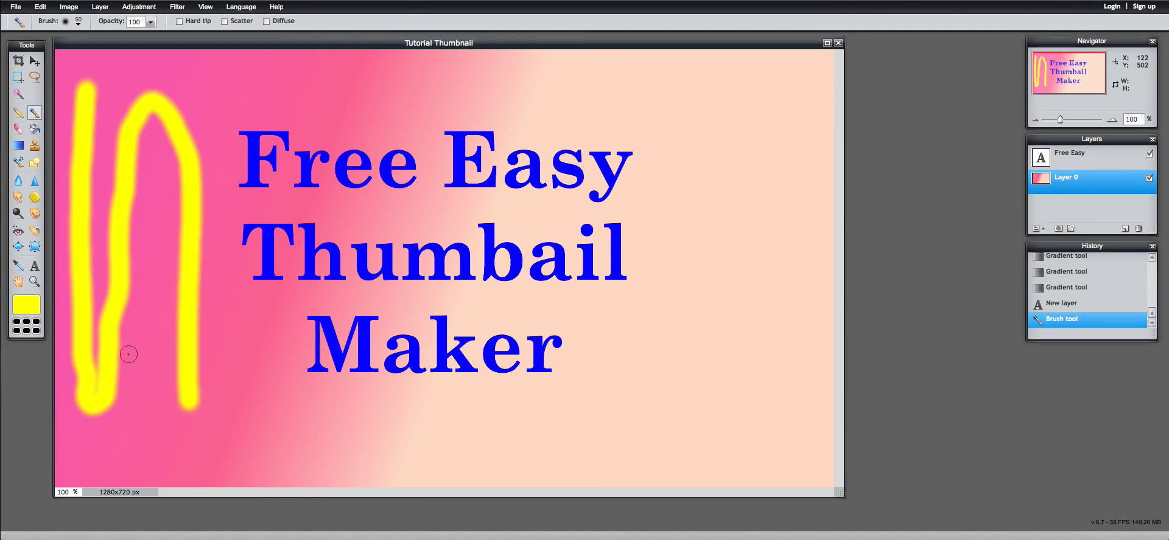
{"action": "left_click", "coordinate": [36, 215]}
{"action": "left_click", "coordinate": [23, 194]}
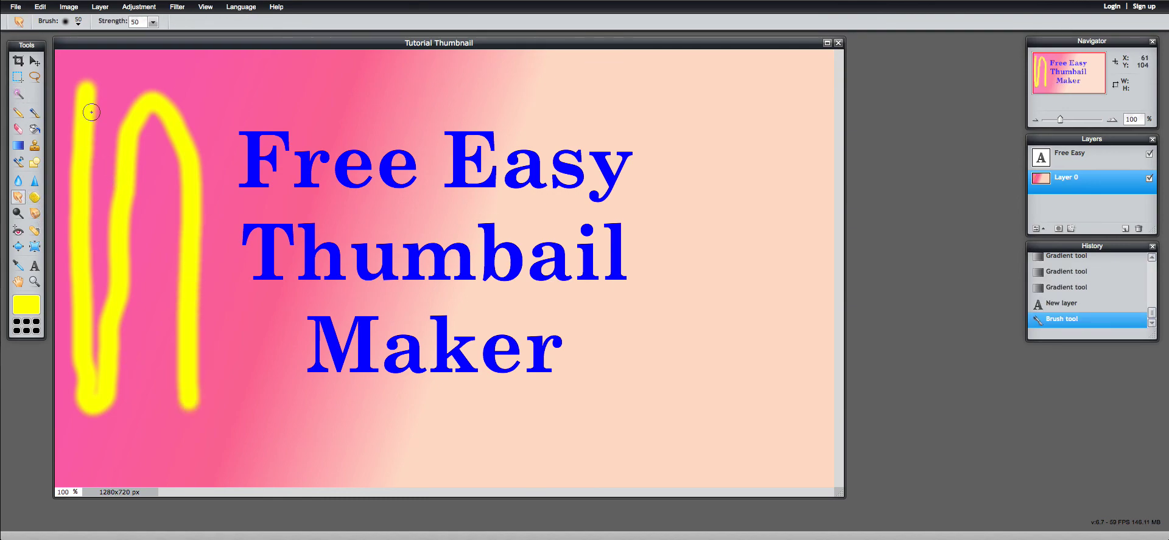
{"action": "mouse_move", "coordinate": [91, 111]}
{"action": "left_mouse_down"}
{"action": "mouse_move", "coordinate": [229, 111]}
{"action": "mouse_move", "coordinate": [243, 123]}
{"action": "mouse_move", "coordinate": [158, 123]}
{"action": "mouse_move", "coordinate": [73, 152]}
{"action": "mouse_move", "coordinate": [190, 159]}
{"action": "mouse_move", "coordinate": [96, 175]}
{"action": "mouse_move", "coordinate": [217, 186]}
{"action": "mouse_move", "coordinate": [72, 205]}
{"action": "mouse_move", "coordinate": [192, 209]}
{"action": "mouse_move", "coordinate": [98, 238]}
{"action": "mouse_move", "coordinate": [219, 248]}
{"action": "mouse_move", "coordinate": [66, 267]}
{"action": "mouse_move", "coordinate": [255, 278]}
{"action": "mouse_move", "coordinate": [70, 297]}
{"action": "mouse_move", "coordinate": [256, 309]}
{"action": "mouse_move", "coordinate": [92, 323]}
{"action": "mouse_move", "coordinate": [196, 340]}
{"action": "mouse_move", "coordinate": [50, 357]}
{"action": "mouse_move", "coordinate": [180, 370]}
{"action": "mouse_move", "coordinate": [113, 374]}
{"action": "mouse_move", "coordinate": [229, 380]}
{"action": "mouse_move", "coordinate": [75, 393]}
{"action": "mouse_move", "coordinate": [201, 396]}
{"action": "mouse_move", "coordinate": [97, 405]}
{"action": "mouse_move", "coordinate": [197, 411]}
{"action": "mouse_move", "coordinate": [88, 419]}
{"action": "mouse_move", "coordinate": [168, 439]}
{"action": "mouse_move", "coordinate": [119, 439]}
{"action": "left_mouse_up"}
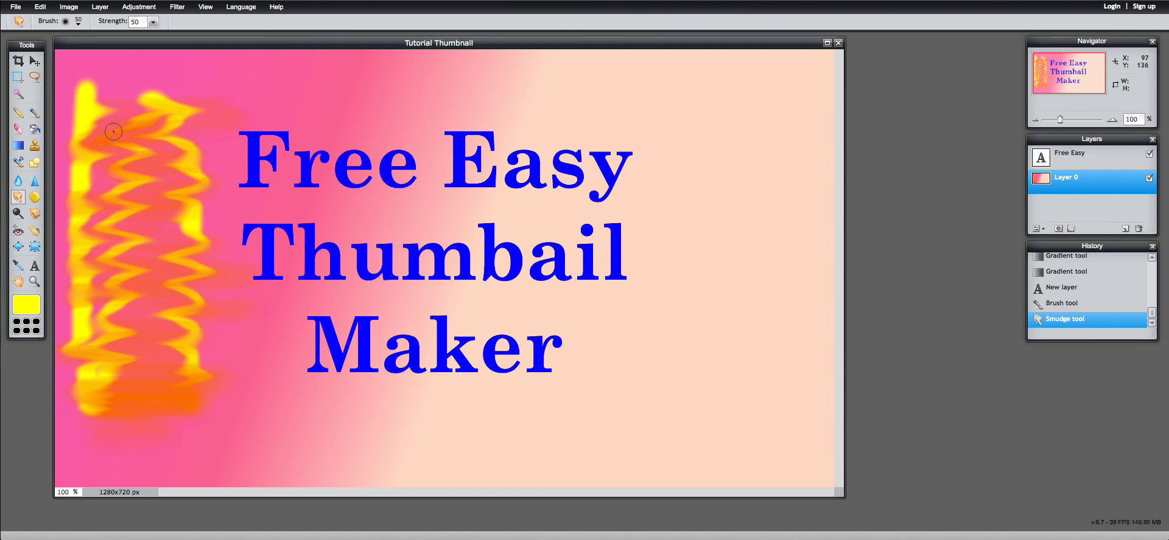
{"action": "mouse_move", "coordinate": [113, 132]}
{"action": "left_mouse_down"}
{"action": "mouse_move", "coordinate": [175, 104]}
{"action": "mouse_move", "coordinate": [90, 90]}
{"action": "mouse_move", "coordinate": [187, 90]}
{"action": "mouse_move", "coordinate": [90, 61]}
{"action": "mouse_move", "coordinate": [162, 61]}
{"action": "mouse_move", "coordinate": [122, 61]}
{"action": "left_mouse_up"}
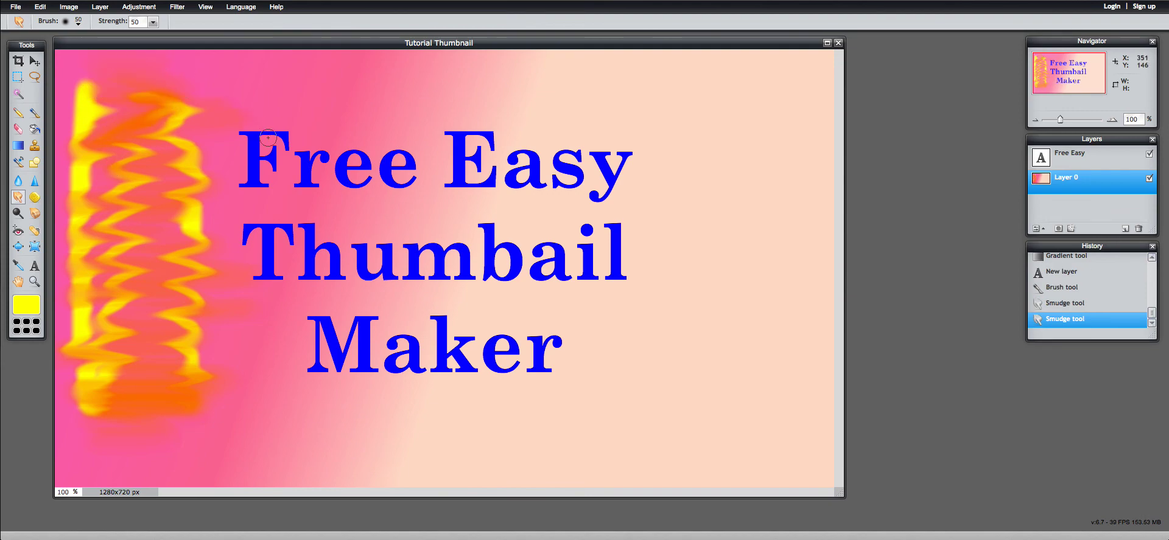
{"action": "left_click", "coordinate": [31, 307]}
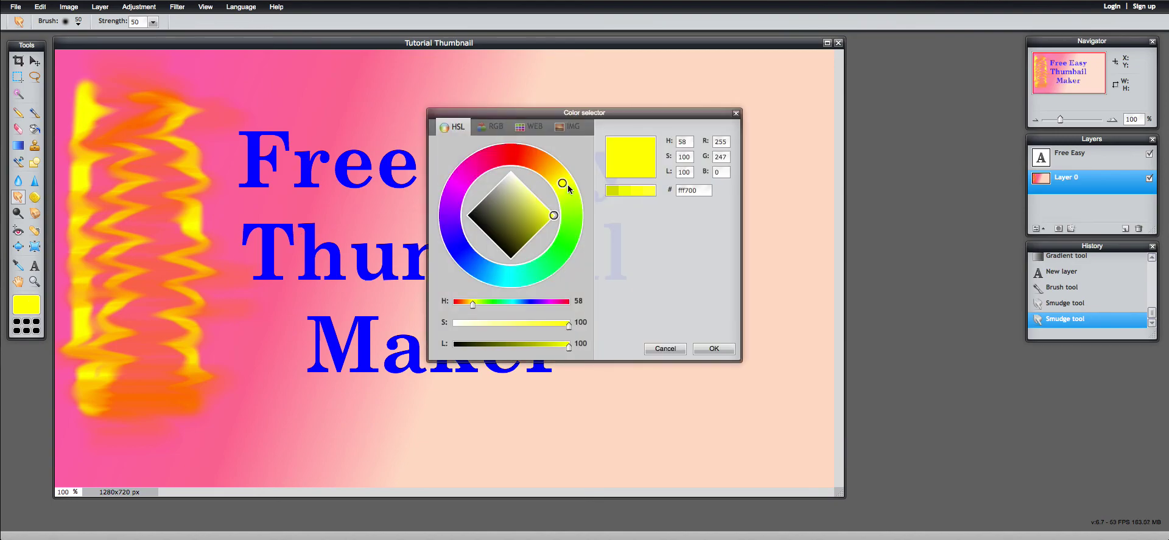
- Switch the paint colour to cyan and brush an N shape on the right side
{"action": "mouse_move", "coordinate": [568, 186]}
{"action": "left_mouse_down"}
{"action": "mouse_move", "coordinate": [569, 236]}
{"action": "mouse_move", "coordinate": [470, 257]}
{"action": "mouse_move", "coordinate": [515, 277]}
{"action": "left_mouse_up"}
{"action": "left_click", "coordinate": [712, 350]}
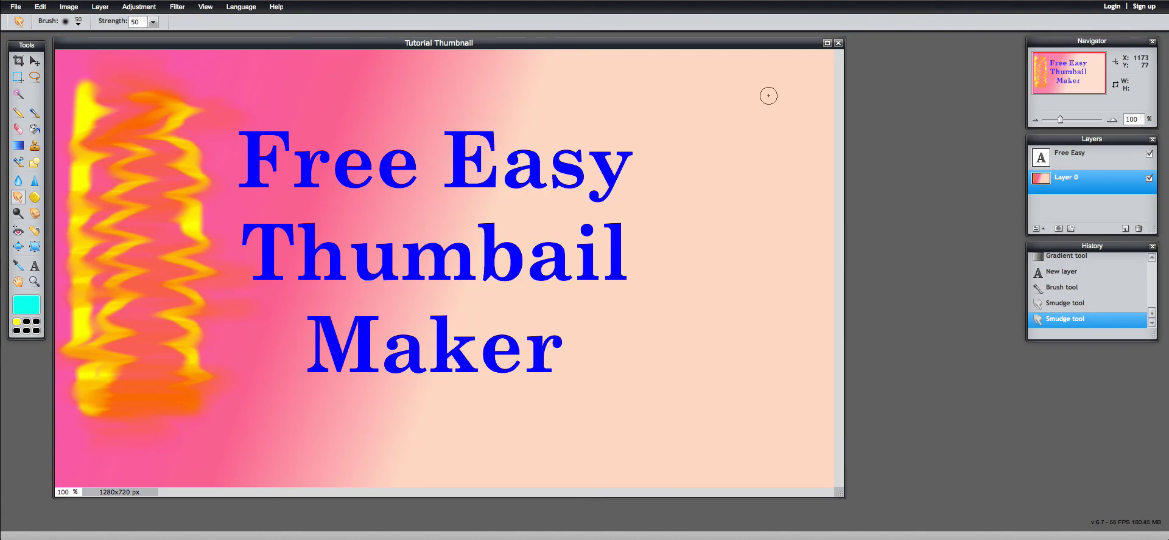
{"action": "left_click_drag", "start_coordinate": [804, 355], "coordinate": [801, 396]}
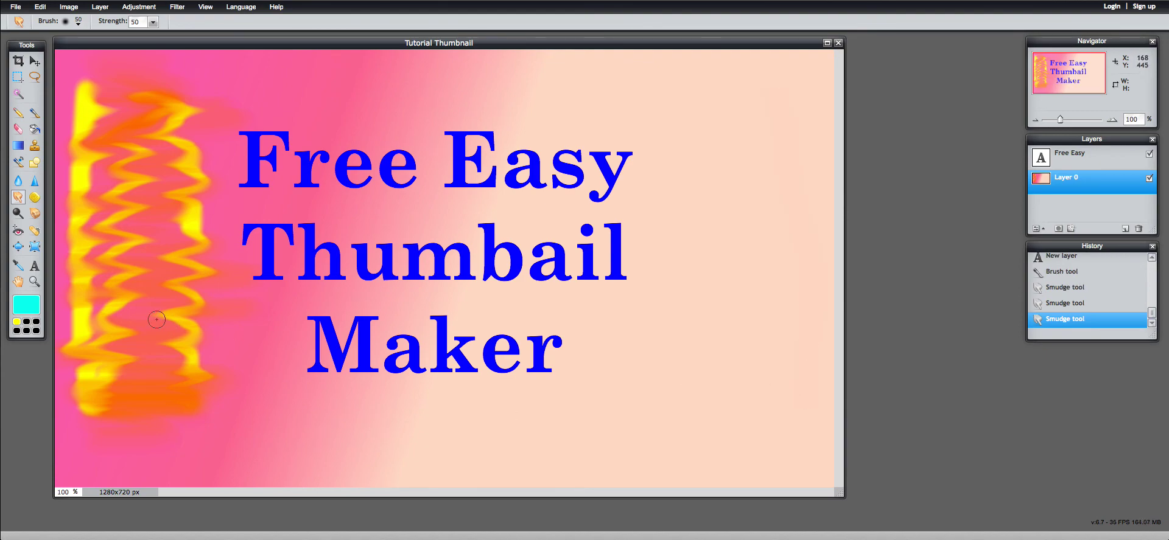
{"action": "left_click", "coordinate": [36, 114]}
{"action": "mouse_move", "coordinate": [787, 146]}
{"action": "left_mouse_down"}
{"action": "mouse_move", "coordinate": [799, 343]}
{"action": "mouse_move", "coordinate": [782, 382]}
{"action": "mouse_move", "coordinate": [756, 314]}
{"action": "mouse_move", "coordinate": [724, 98]}
{"action": "mouse_move", "coordinate": [696, 168]}
{"action": "mouse_move", "coordinate": [683, 429]}
{"action": "left_mouse_up"}
{"action": "left_click_drag", "start_coordinate": [786, 103], "coordinate": [788, 146]}
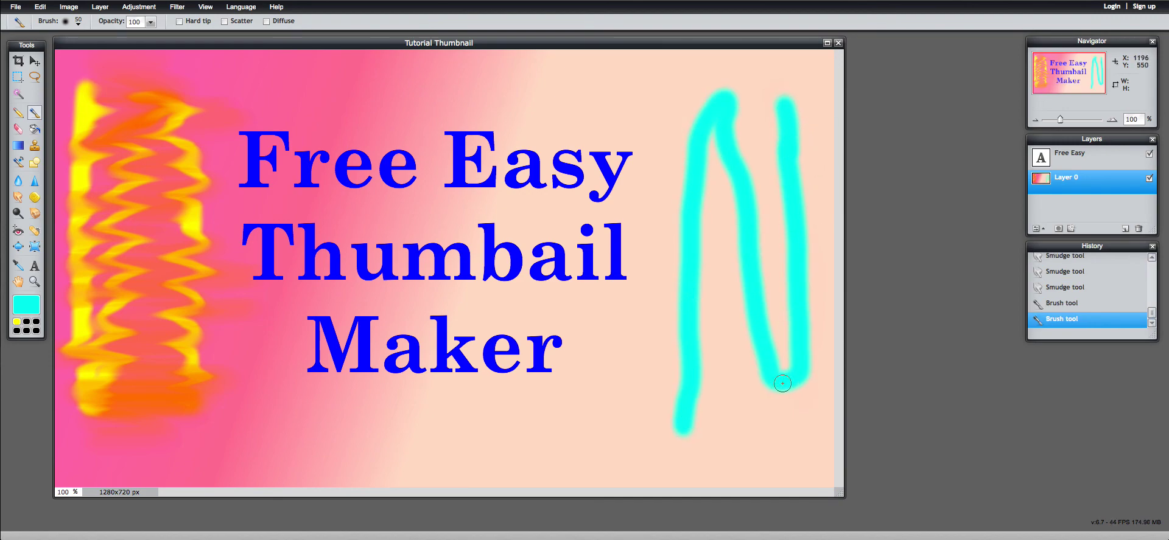
{"action": "mouse_move", "coordinate": [783, 383]}
{"action": "left_mouse_down"}
{"action": "mouse_move", "coordinate": [789, 423]}
{"action": "mouse_move", "coordinate": [787, 375]}
{"action": "mouse_move", "coordinate": [784, 414]}
{"action": "left_mouse_up"}
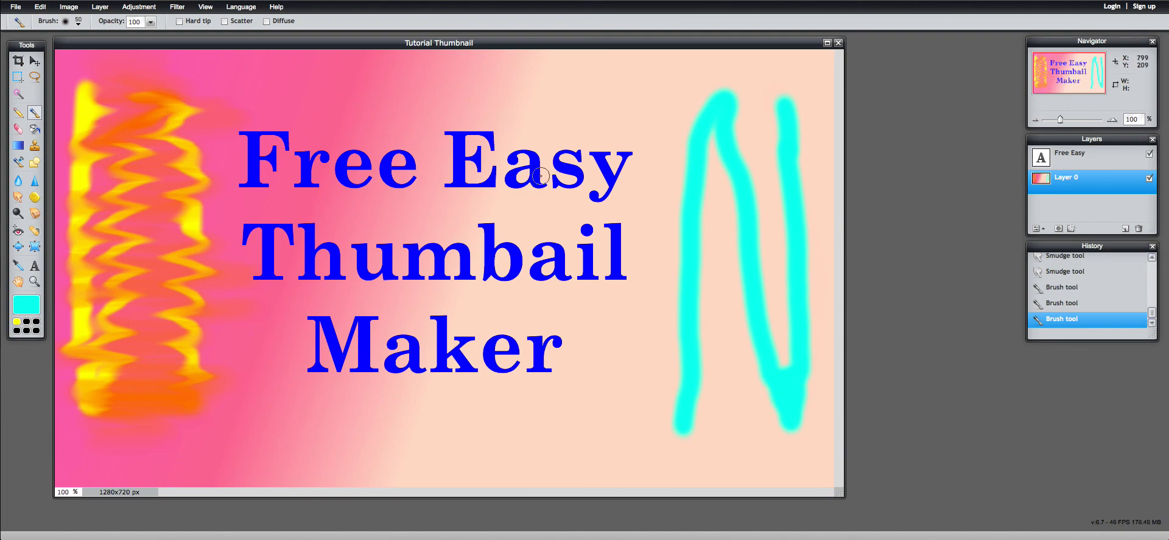
- Smudge the cyan N into zigzag streaks
{"action": "left_click", "coordinate": [17, 196]}
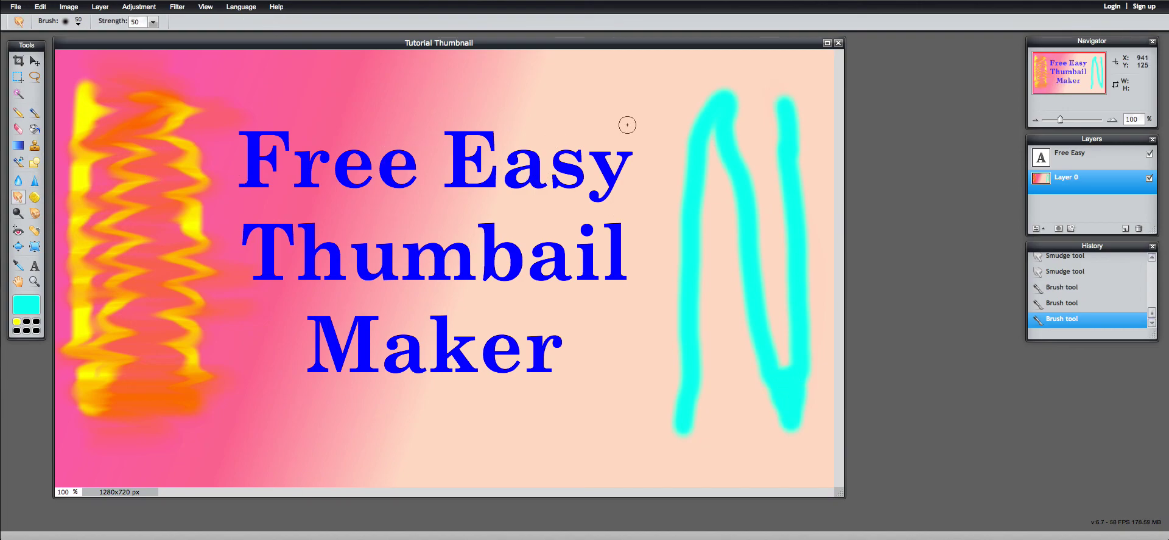
{"action": "mouse_move", "coordinate": [787, 115]}
{"action": "left_mouse_down"}
{"action": "mouse_move", "coordinate": [702, 104]}
{"action": "mouse_move", "coordinate": [760, 108]}
{"action": "mouse_move", "coordinate": [664, 123]}
{"action": "mouse_move", "coordinate": [768, 141]}
{"action": "mouse_move", "coordinate": [715, 148]}
{"action": "mouse_move", "coordinate": [796, 153]}
{"action": "mouse_move", "coordinate": [704, 161]}
{"action": "mouse_move", "coordinate": [694, 225]}
{"action": "mouse_move", "coordinate": [809, 227]}
{"action": "mouse_move", "coordinate": [651, 252]}
{"action": "mouse_move", "coordinate": [759, 258]}
{"action": "mouse_move", "coordinate": [683, 275]}
{"action": "mouse_move", "coordinate": [696, 300]}
{"action": "mouse_move", "coordinate": [755, 304]}
{"action": "mouse_move", "coordinate": [696, 314]}
{"action": "mouse_move", "coordinate": [801, 322]}
{"action": "mouse_move", "coordinate": [723, 327]}
{"action": "mouse_move", "coordinate": [676, 349]}
{"action": "mouse_move", "coordinate": [764, 361]}
{"action": "mouse_move", "coordinate": [722, 363]}
{"action": "mouse_move", "coordinate": [706, 382]}
{"action": "mouse_move", "coordinate": [766, 384]}
{"action": "mouse_move", "coordinate": [715, 391]}
{"action": "mouse_move", "coordinate": [785, 378]}
{"action": "mouse_move", "coordinate": [778, 389]}
{"action": "mouse_move", "coordinate": [694, 393]}
{"action": "mouse_move", "coordinate": [767, 410]}
{"action": "mouse_move", "coordinate": [643, 412]}
{"action": "mouse_move", "coordinate": [815, 414]}
{"action": "mouse_move", "coordinate": [694, 412]}
{"action": "left_mouse_up"}
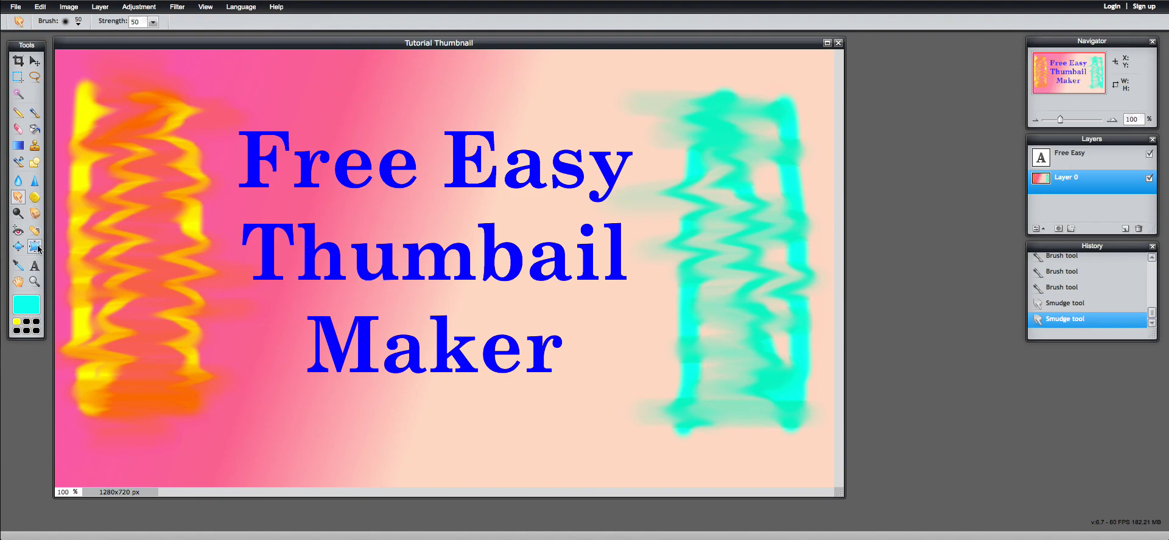
{"action": "left_click", "coordinate": [19, 282]}
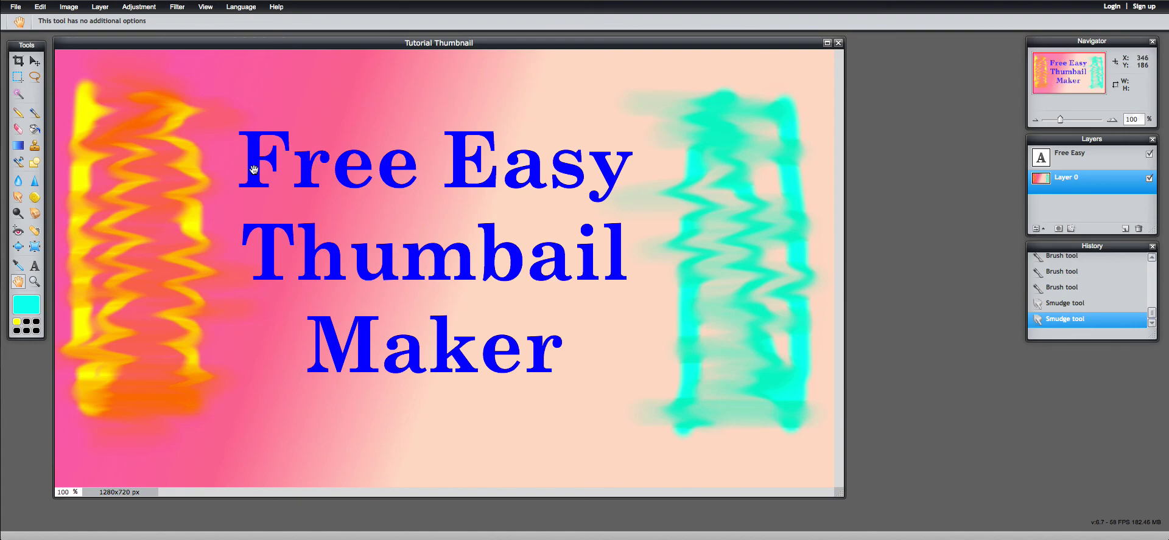
- Select the pink area left of the diagonal and fill it with a lime-green-to-white diagonal gradient
{"action": "left_click", "coordinate": [22, 93]}
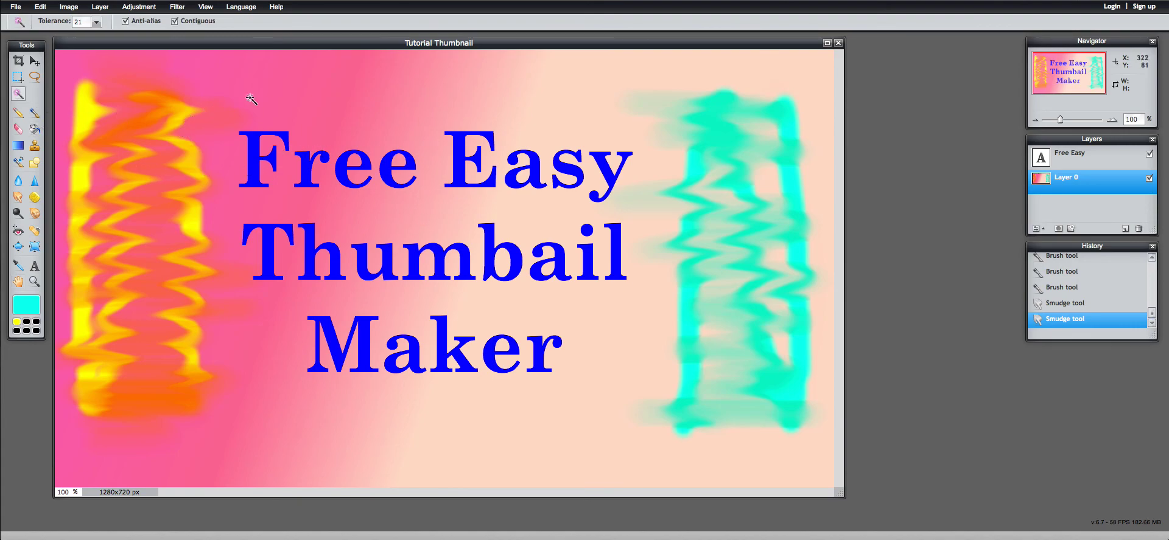
{"action": "left_click", "coordinate": [277, 98]}
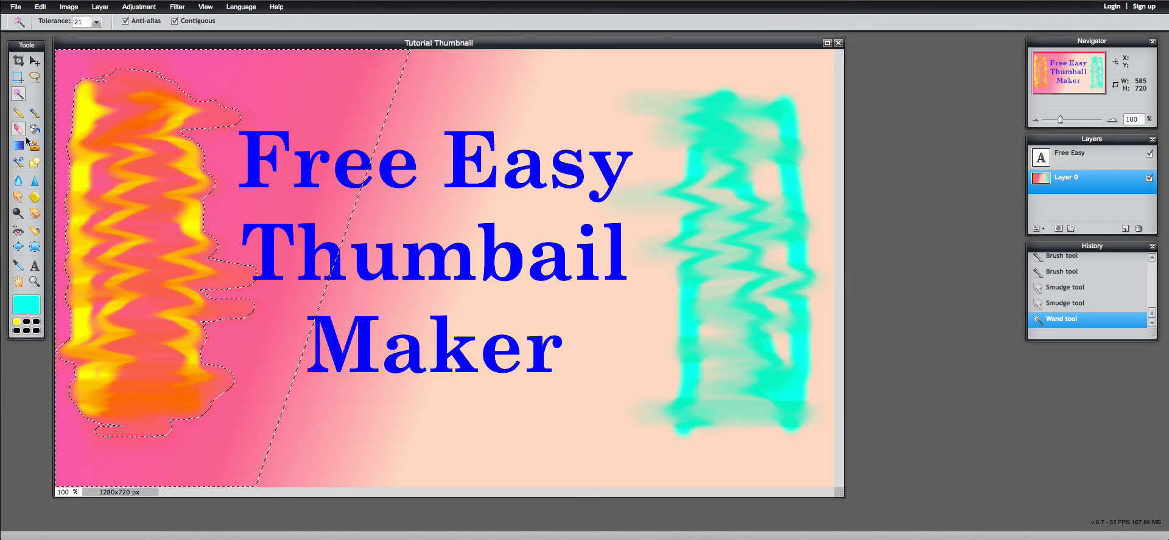
{"action": "key", "text": "g"}
{"action": "right_click", "coordinate": [261, 79]}
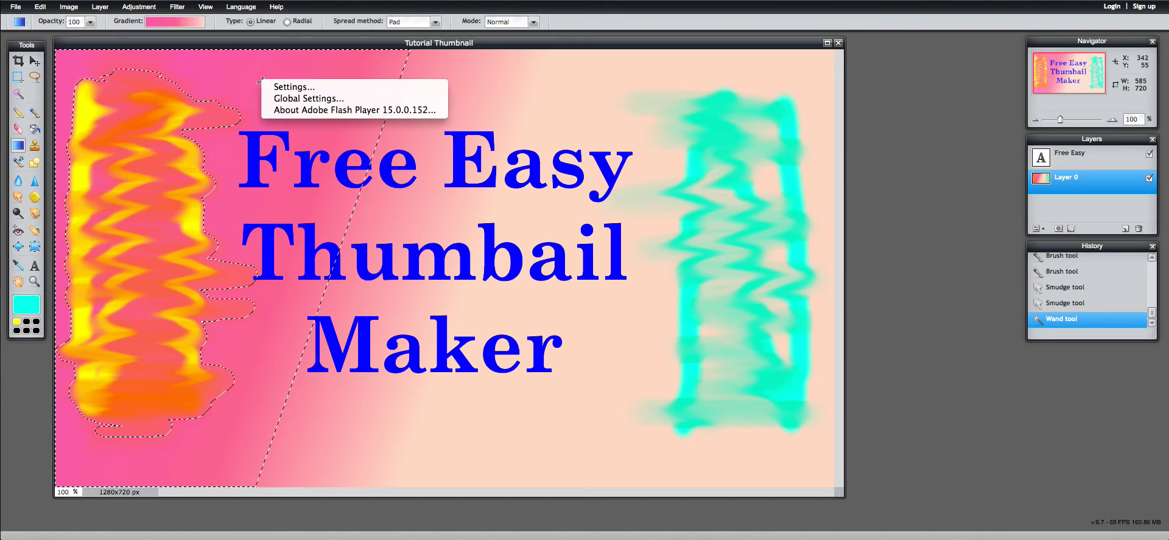
{"action": "left_click", "coordinate": [188, 26]}
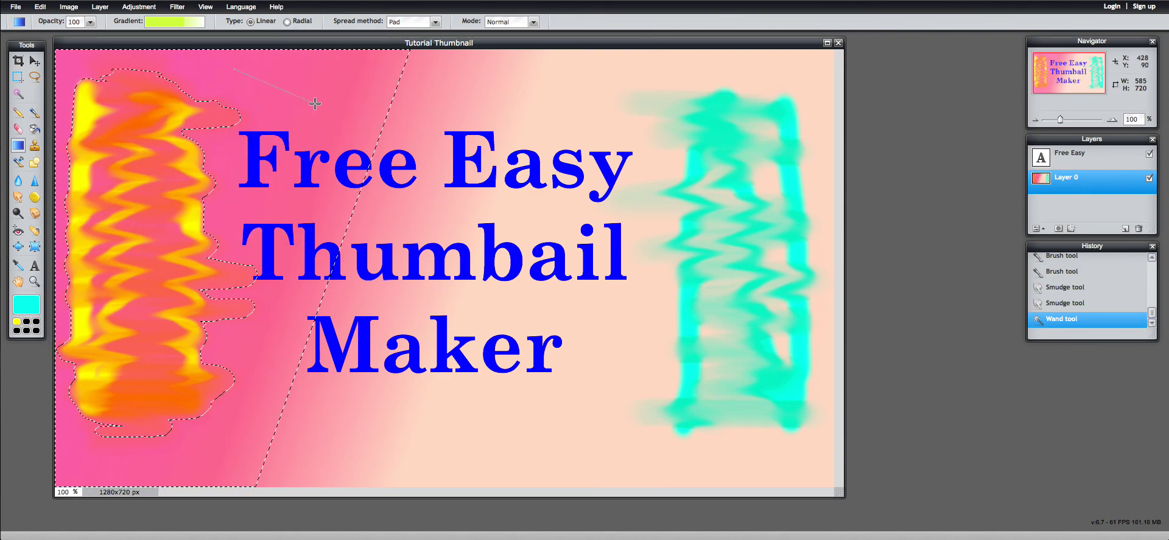
{"action": "left_click_drag", "start_coordinate": [314, 104], "coordinate": [331, 110]}
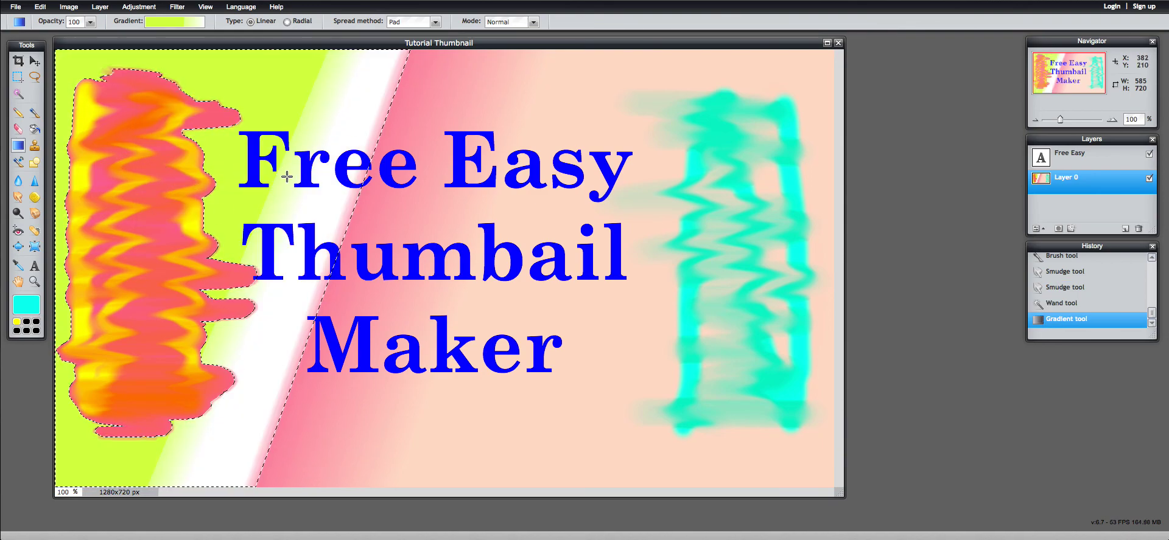
{"action": "left_click_drag", "start_coordinate": [470, 102], "coordinate": [568, 134]}
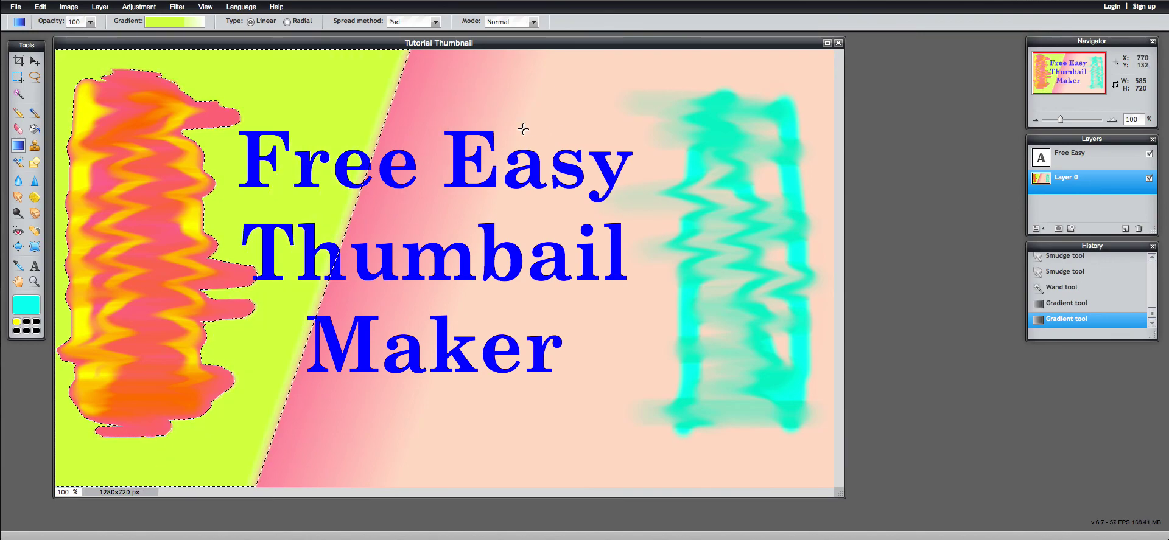
{"action": "left_click_drag", "start_coordinate": [239, 96], "coordinate": [316, 115]}
{"action": "left_click_drag", "start_coordinate": [237, 79], "coordinate": [271, 93]}
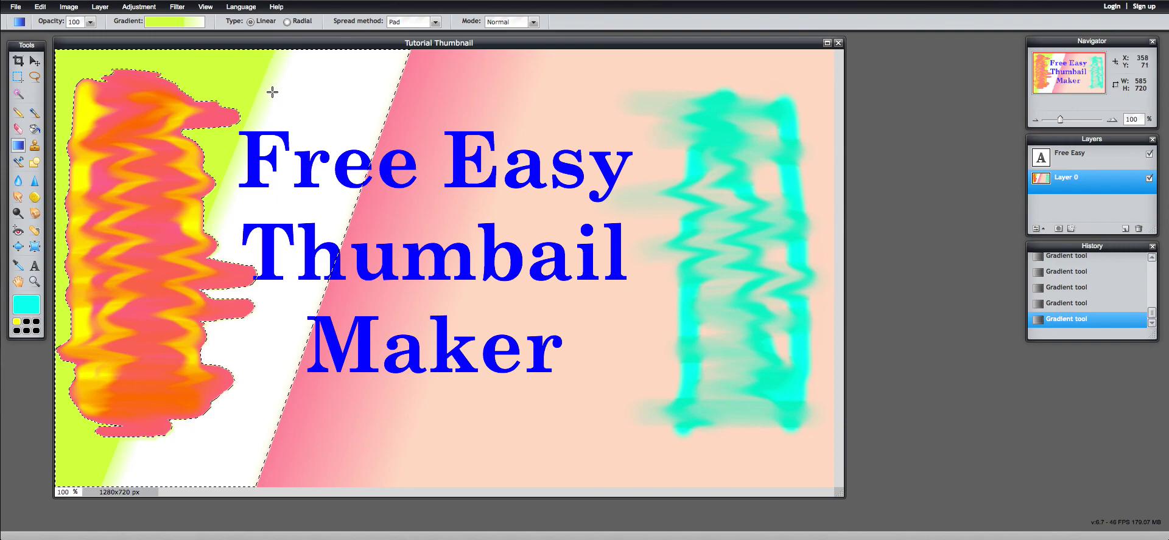
- Magic-wand select the peach area on the right and confirm magenta as the paint colour
{"action": "key", "text": "w"}
{"action": "left_click", "coordinate": [451, 129]}
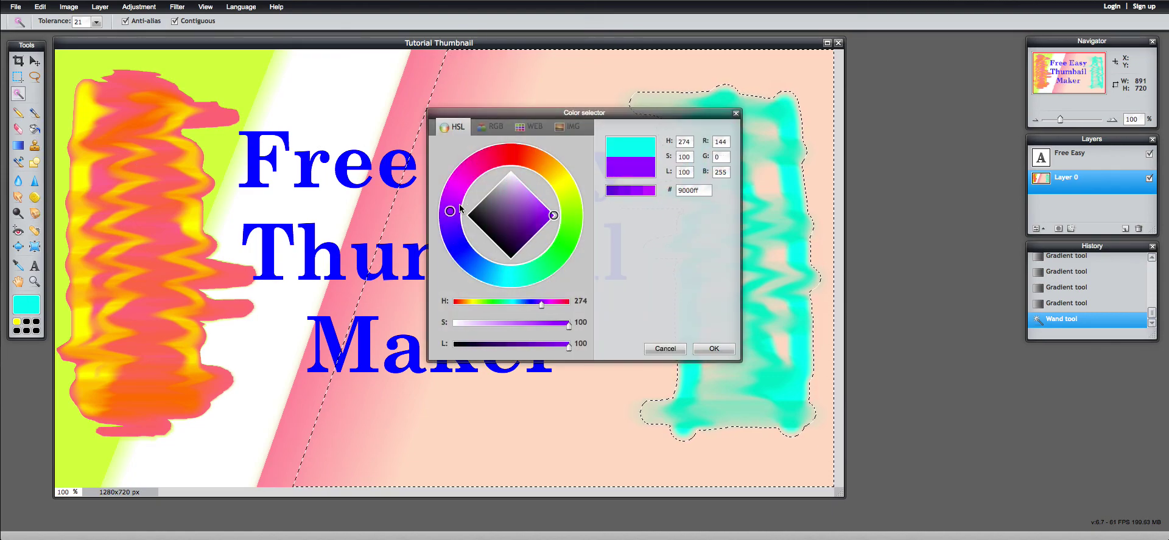
{"action": "left_click", "coordinate": [707, 348]}
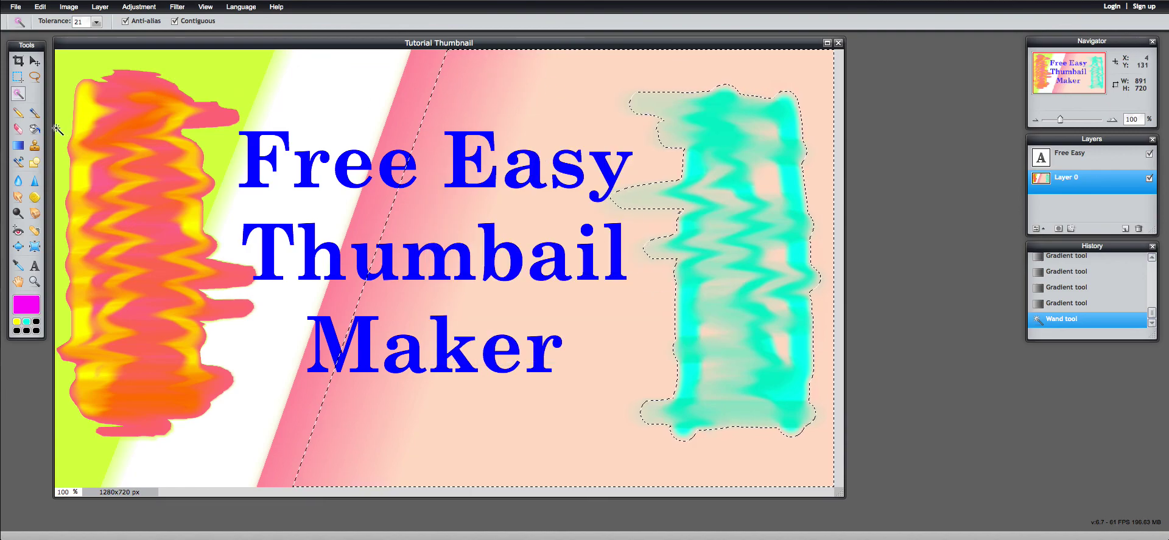
- Fill the selection with the dark red gradient preset diagonally, redrawing it once
{"action": "left_click", "coordinate": [18, 145]}
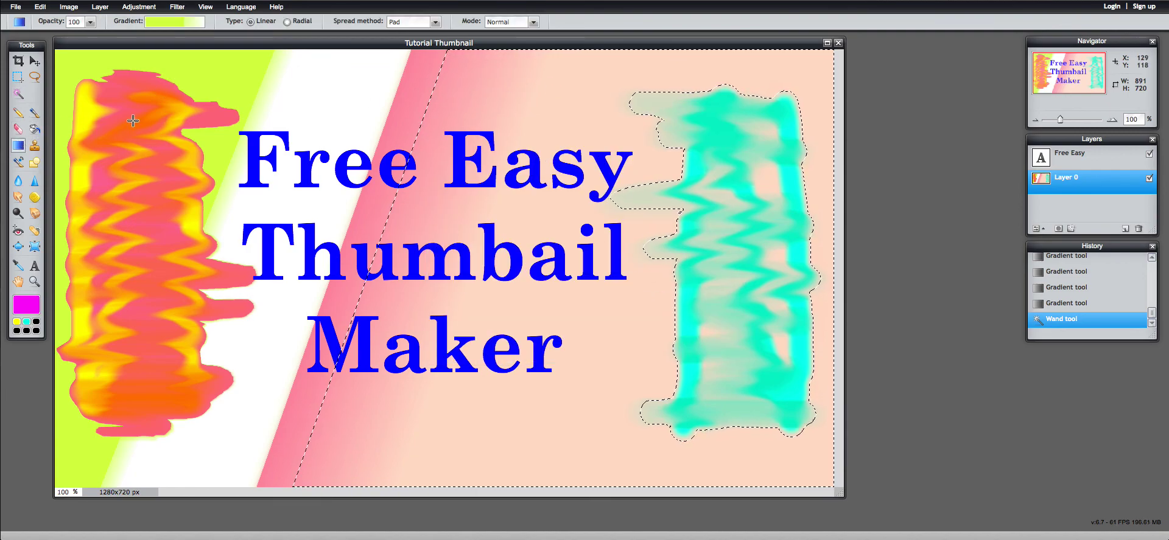
{"action": "left_click", "coordinate": [174, 22]}
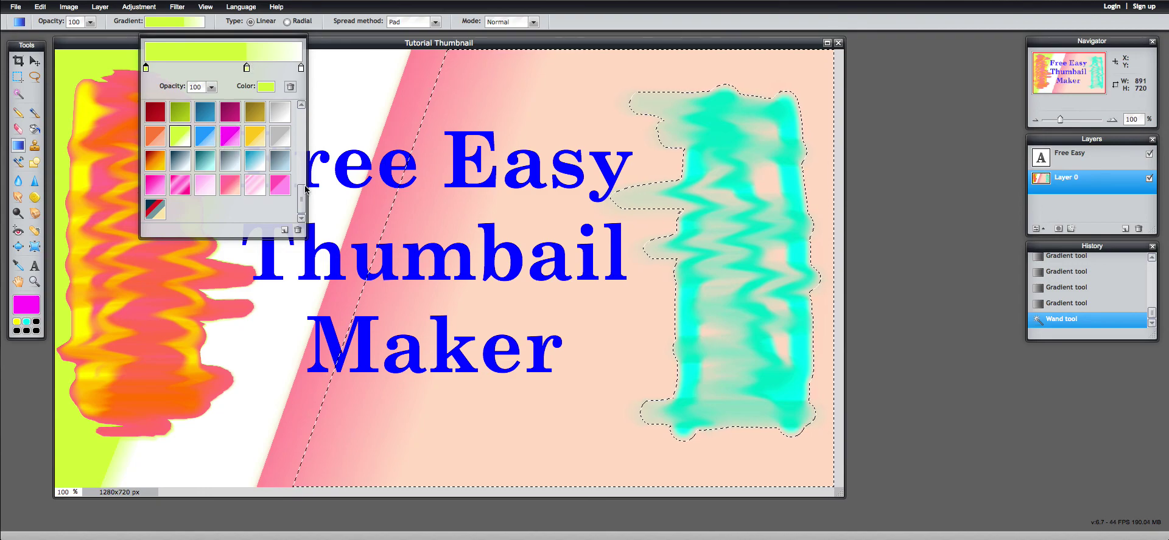
{"action": "left_click", "coordinate": [153, 112]}
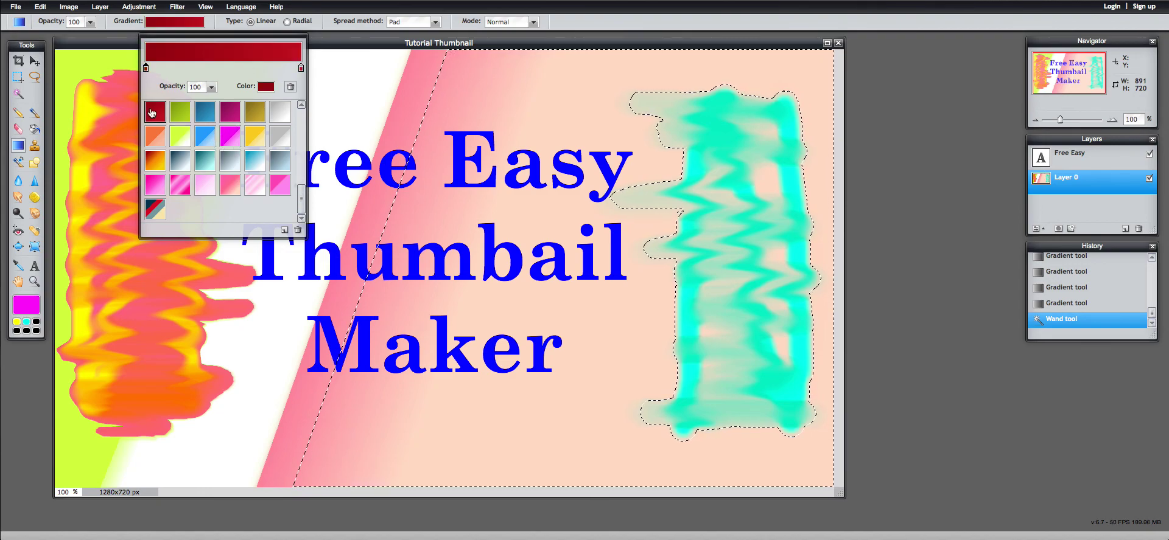
{"action": "left_click", "coordinate": [531, 106]}
{"action": "left_click_drag", "start_coordinate": [495, 96], "coordinate": [613, 137]}
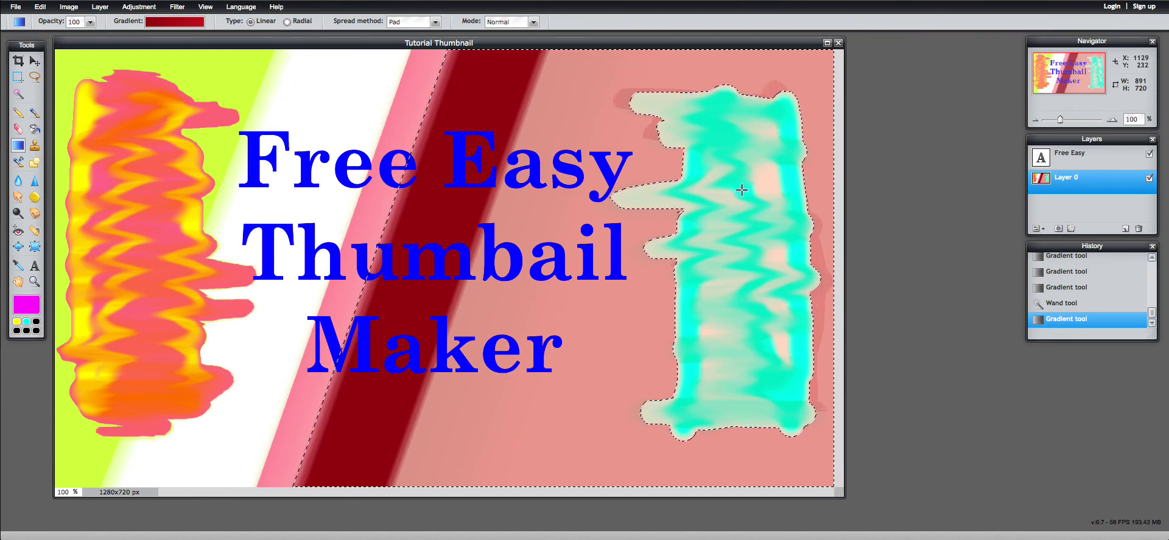
{"action": "key", "text": "ctrl+z"}
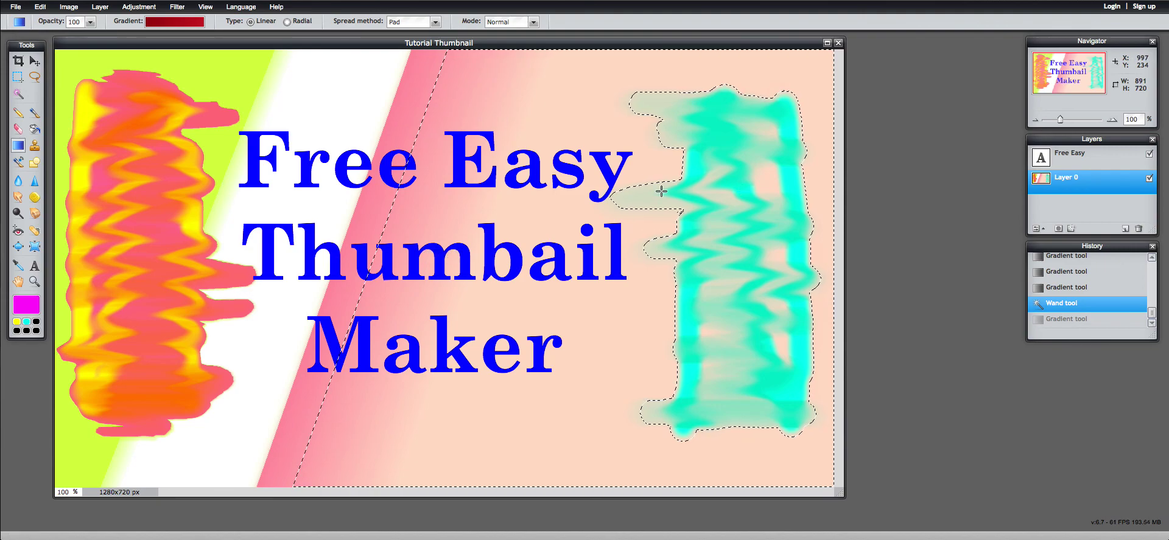
{"action": "left_click_drag", "start_coordinate": [458, 77], "coordinate": [586, 126]}
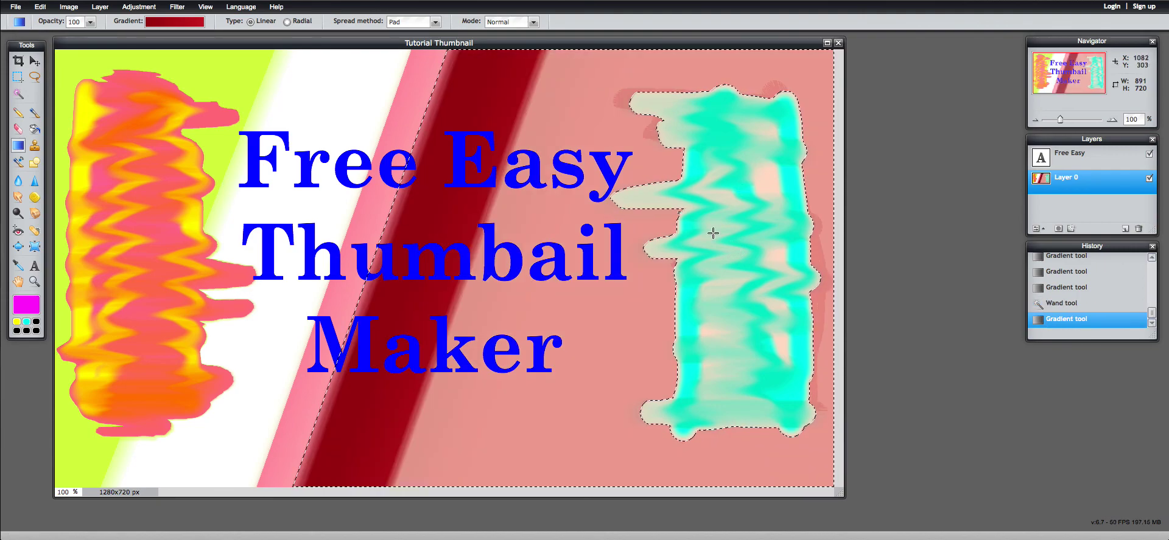
- Switch to the Brush and try clearing the selected right area, undoing each deletion
{"action": "left_click", "coordinate": [18, 113]}
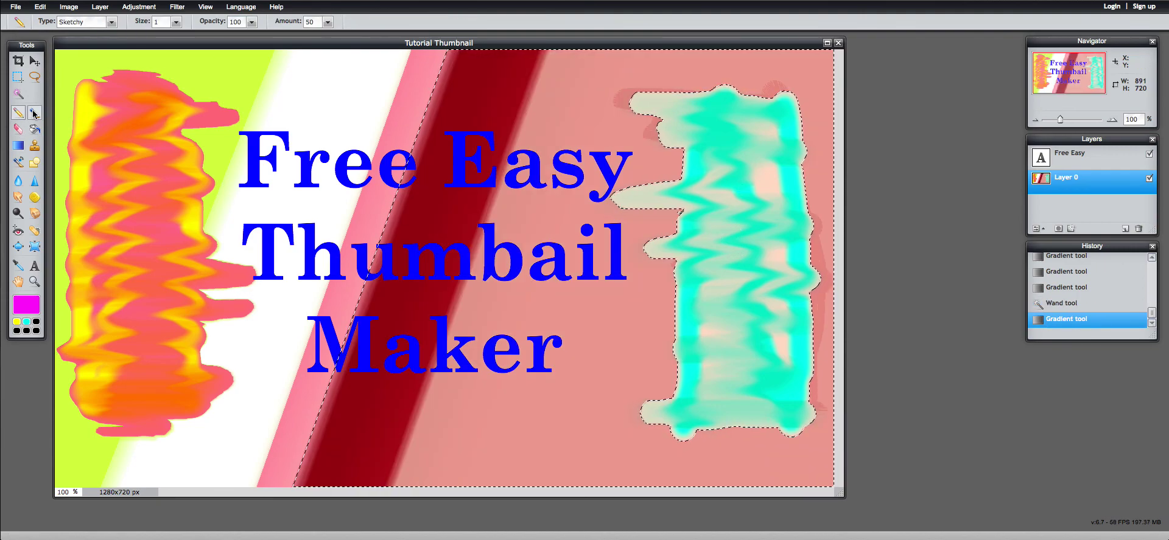
{"action": "left_click", "coordinate": [34, 113]}
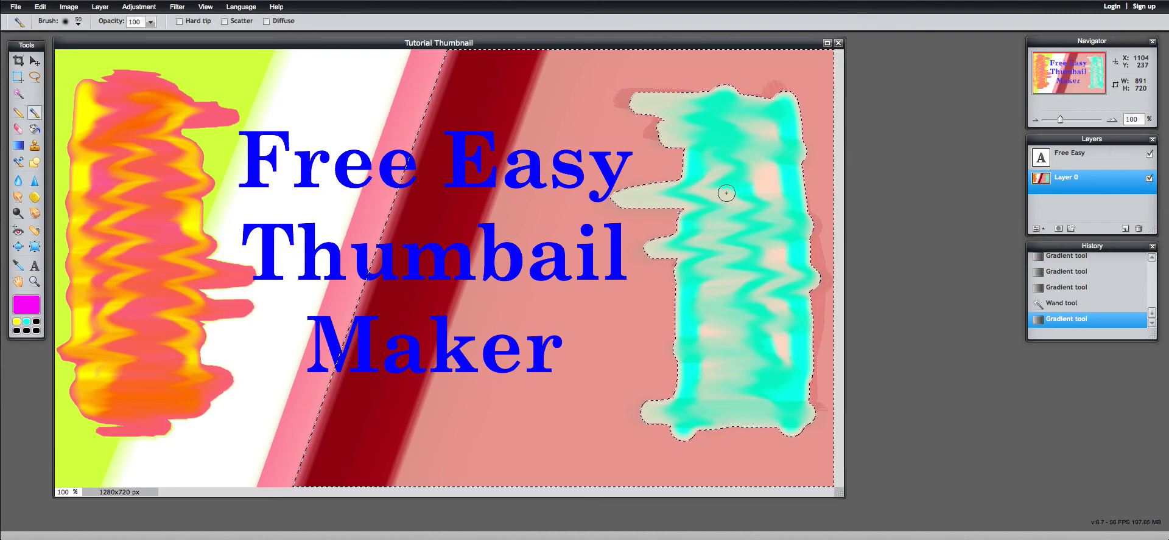
{"action": "key", "text": "Delete"}
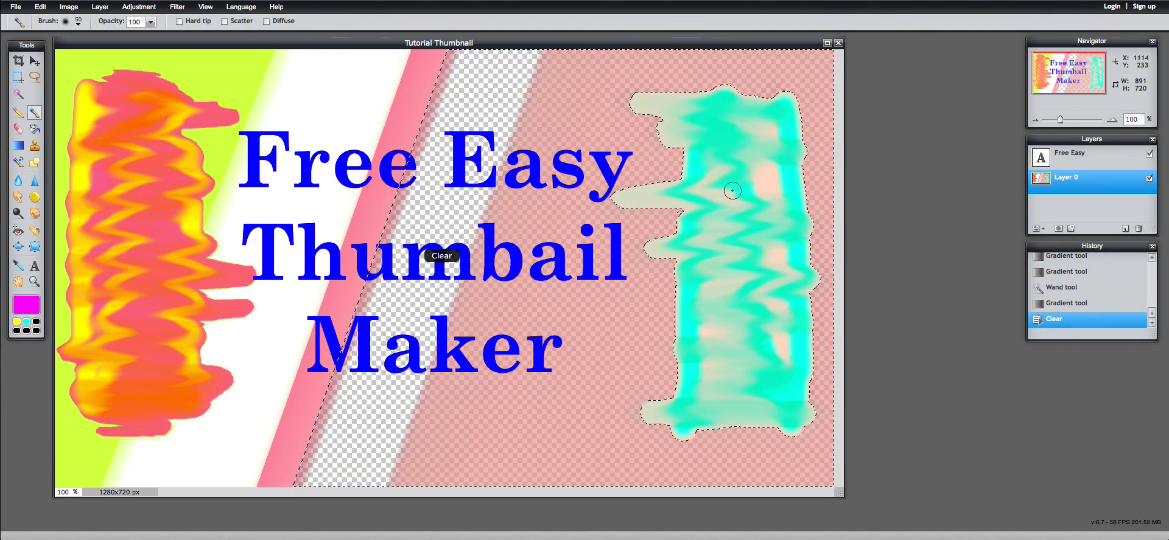
{"action": "key", "text": "ctrl+z"}
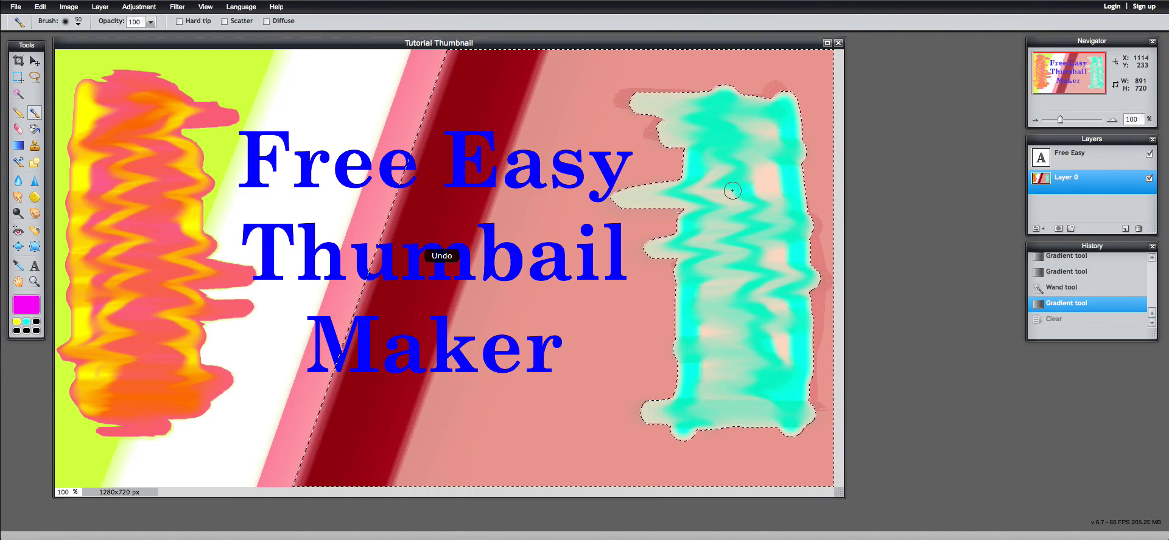
{"action": "left_click", "coordinate": [732, 190]}
{"action": "key", "text": "Delete"}
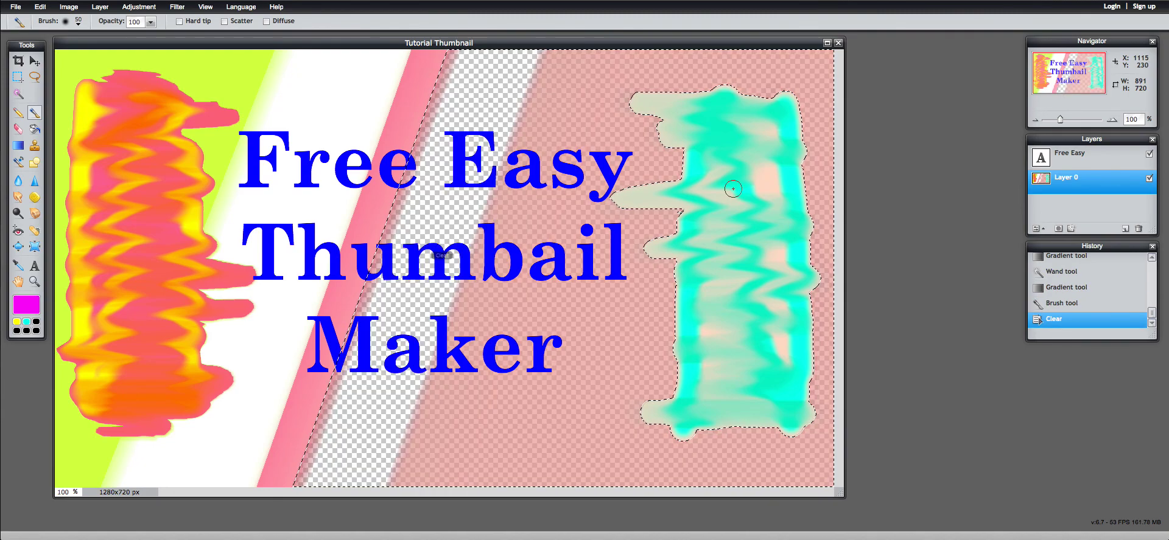
{"action": "key", "text": "ctrl+z"}
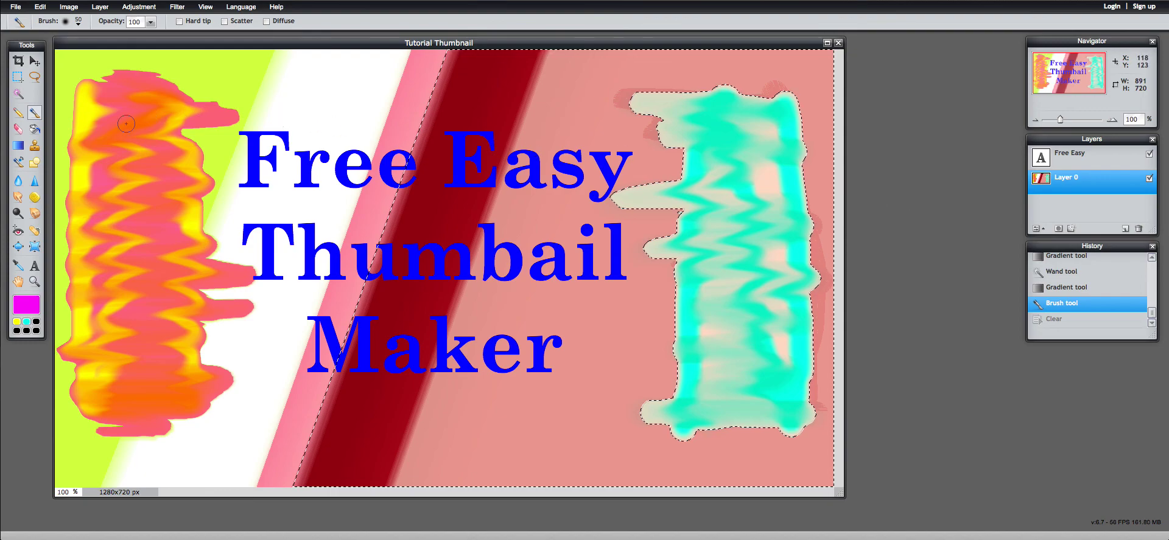
- Move Layer 0 above the Free Easy text layer
{"action": "key", "text": "m"}
{"action": "left_click", "coordinate": [1075, 162]}
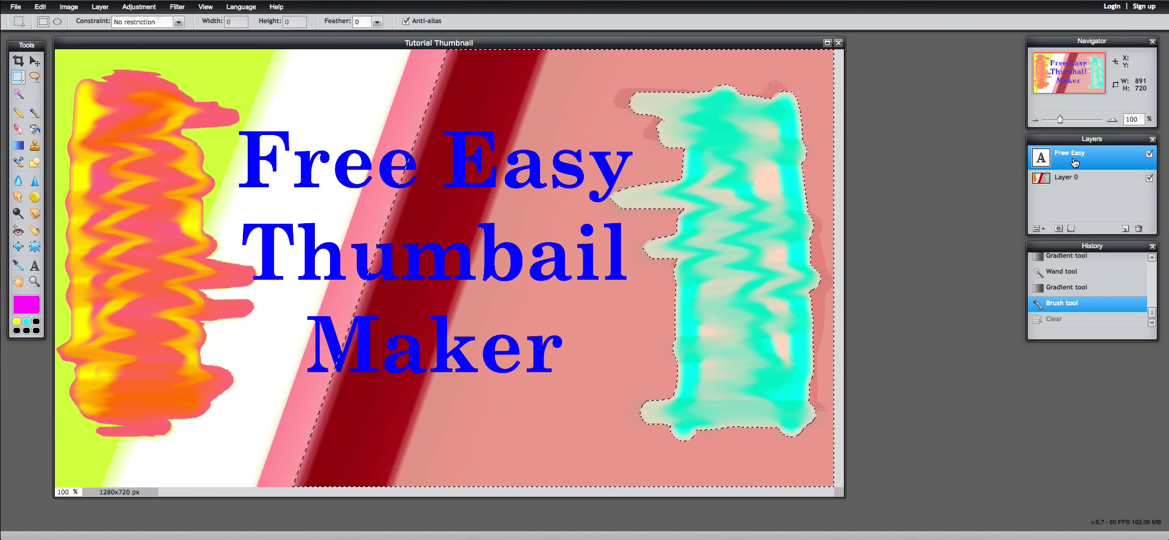
{"action": "left_click_drag", "start_coordinate": [1079, 183], "coordinate": [1079, 157]}
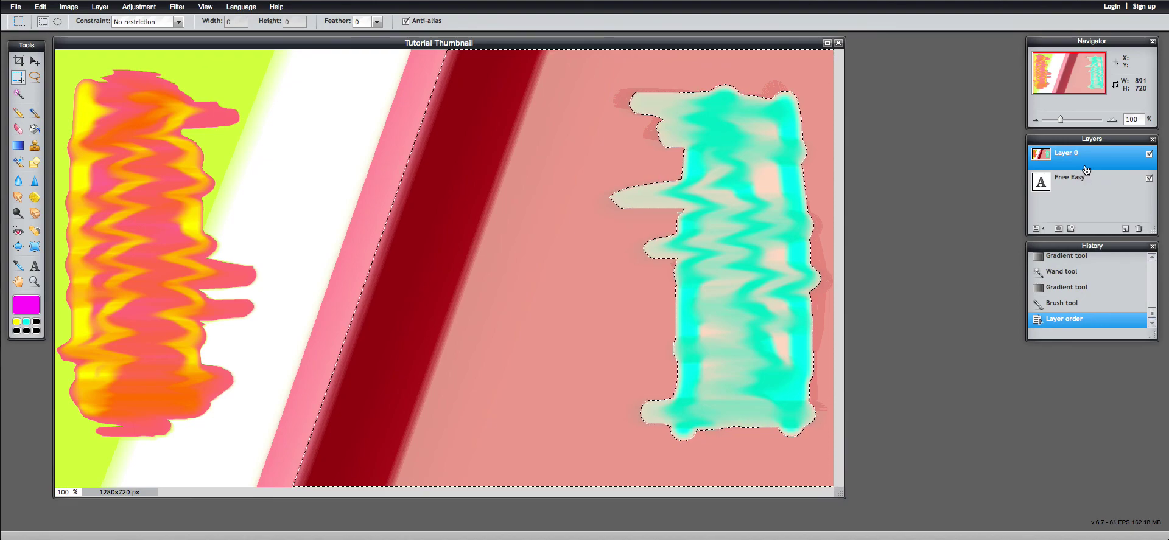
- Rename the Free Easy text layer to 'Maker', then reselect Layer 0 with the Type tool active
{"action": "left_click", "coordinate": [1090, 186]}
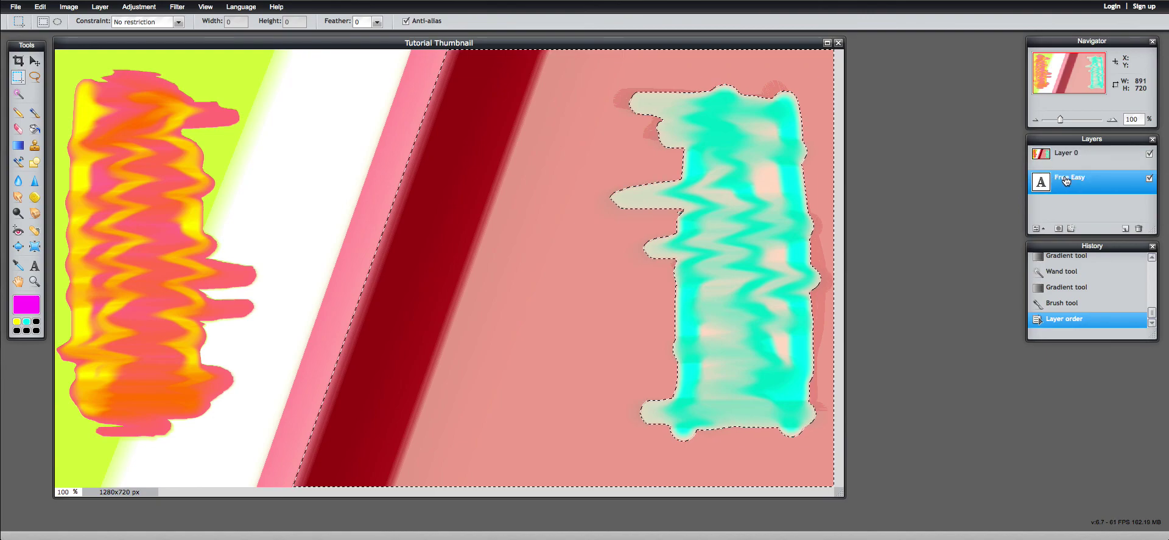
{"action": "double_click", "coordinate": [1063, 179]}
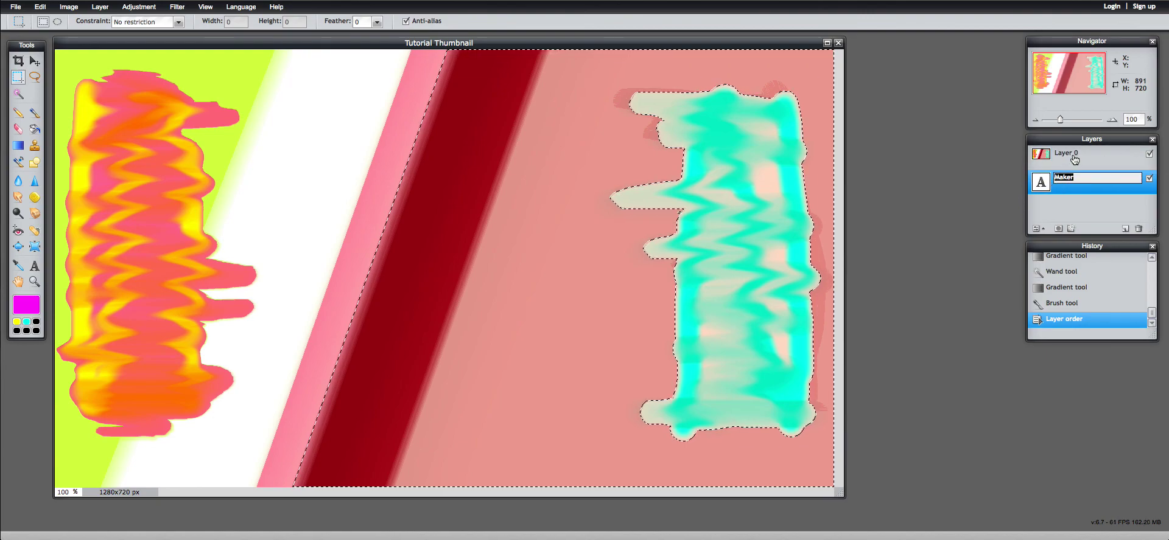
{"action": "left_click", "coordinate": [1074, 158]}
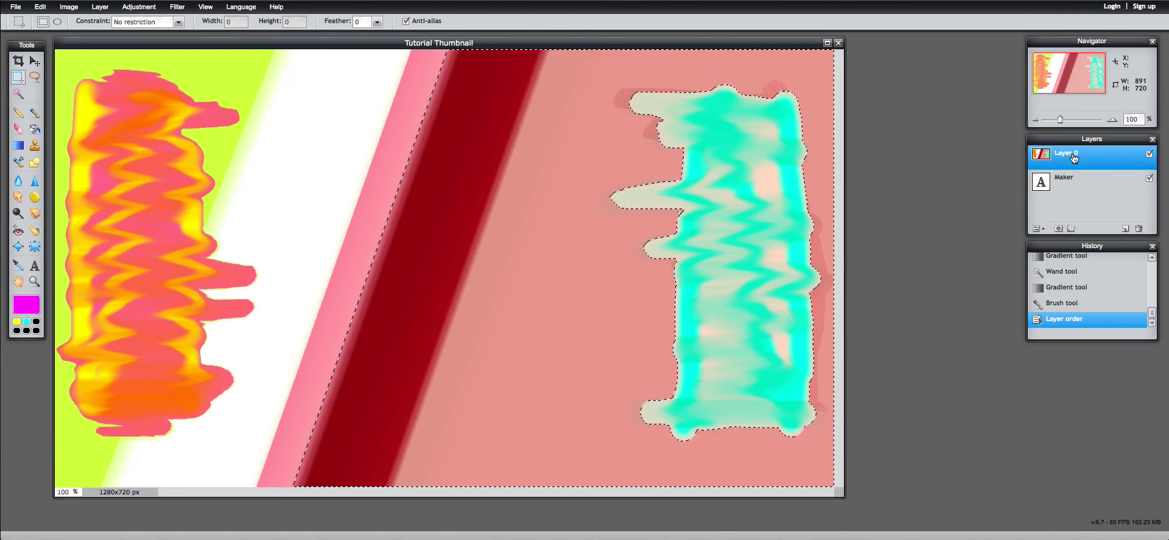
{"action": "left_click", "coordinate": [35, 266]}
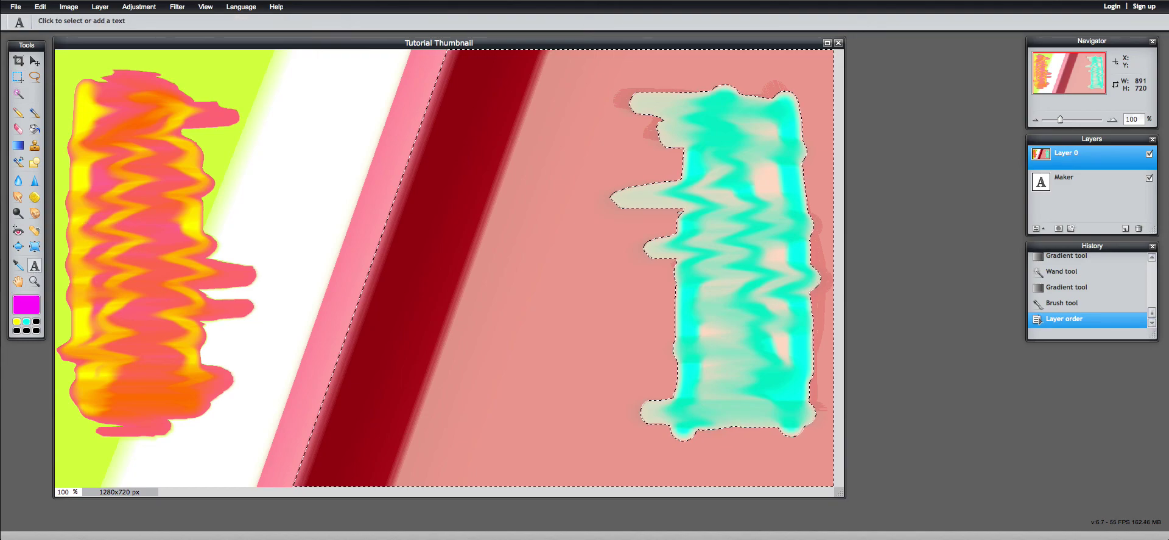
- Add a text box reading 'Free Easy / Thumbnail / Maker' on three lines
{"action": "left_click", "coordinate": [333, 209]}
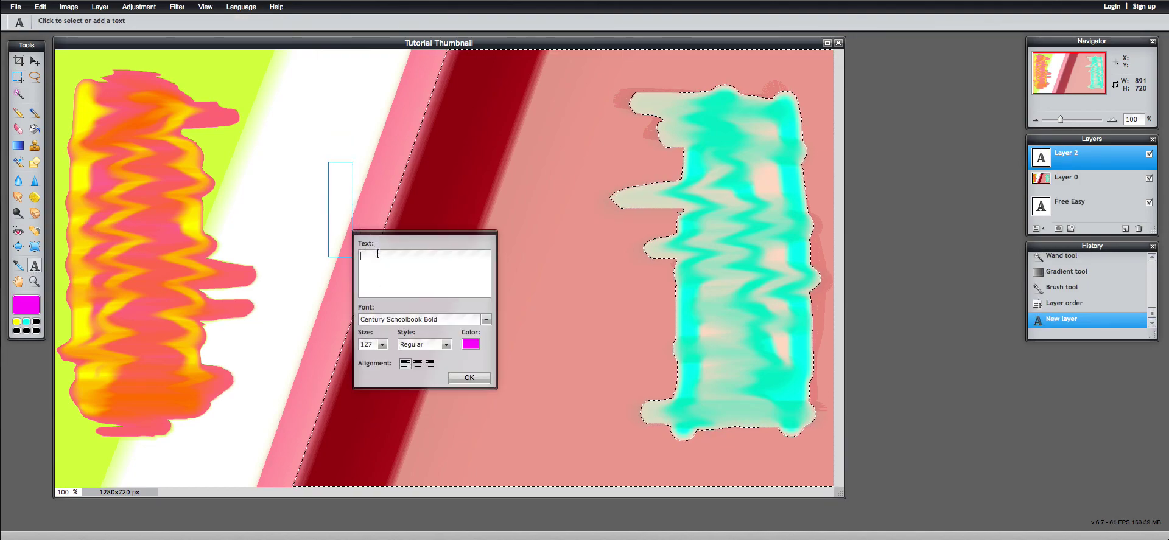
{"action": "type", "text": "Free"}
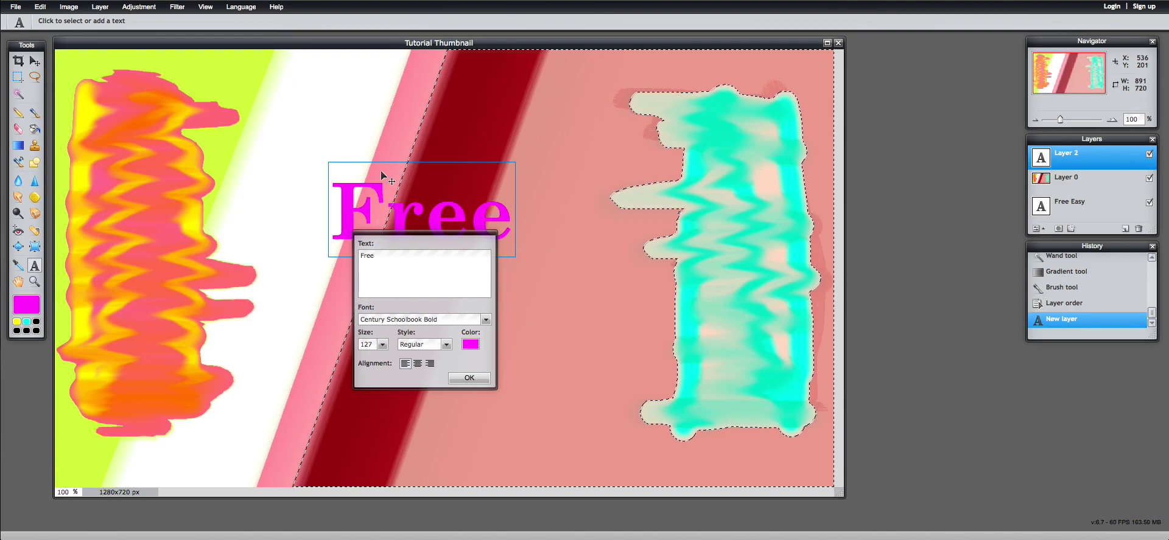
{"action": "type", "text": " E"}
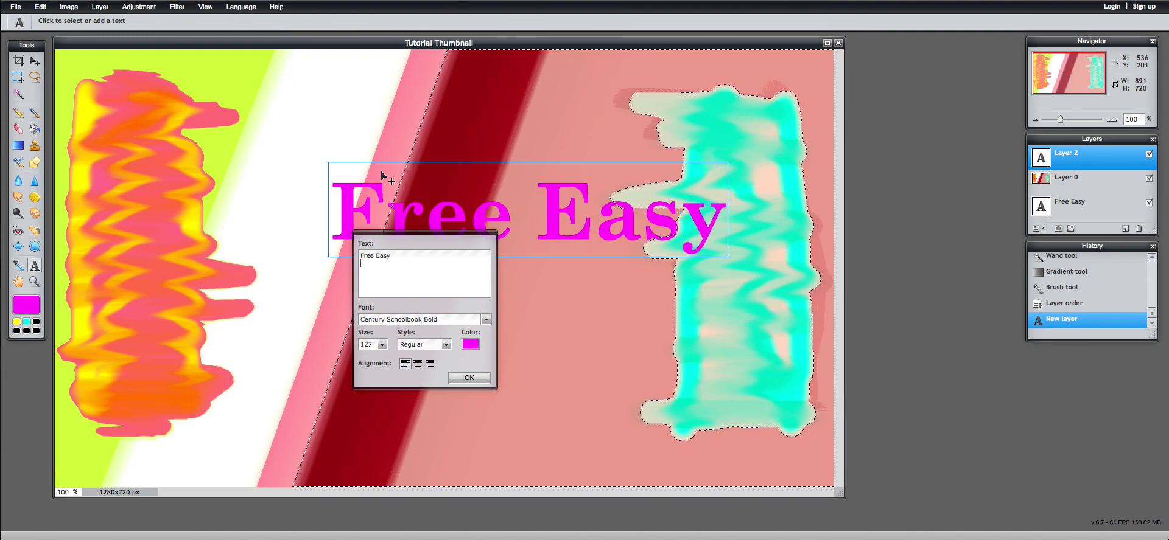
{"action": "type", "text": "asy"}
{"action": "key", "text": "Return"}
{"action": "type", "text": "T"}
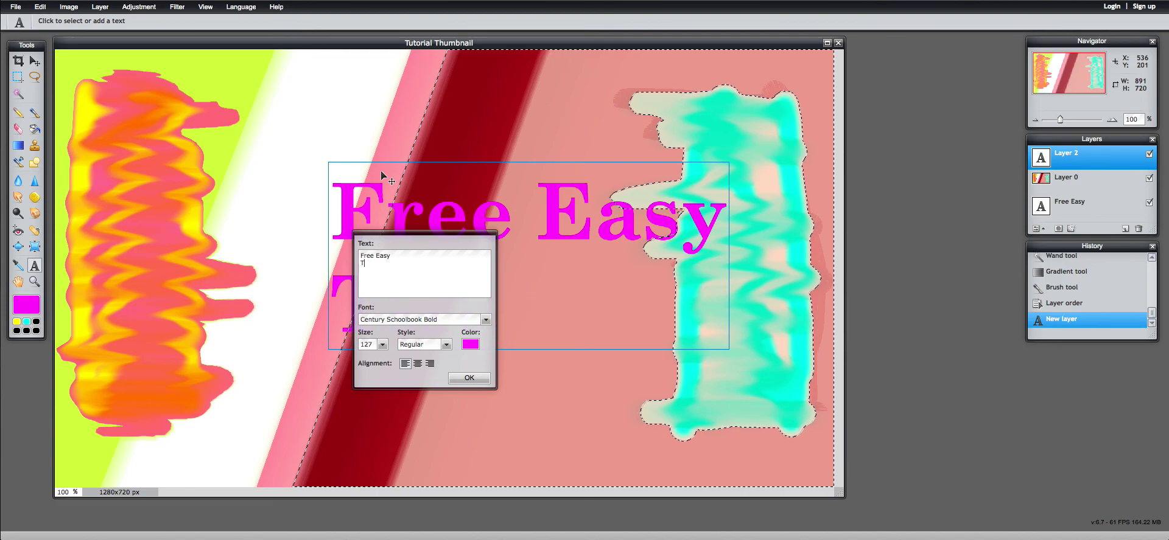
{"action": "type", "text": "Humbanl"}
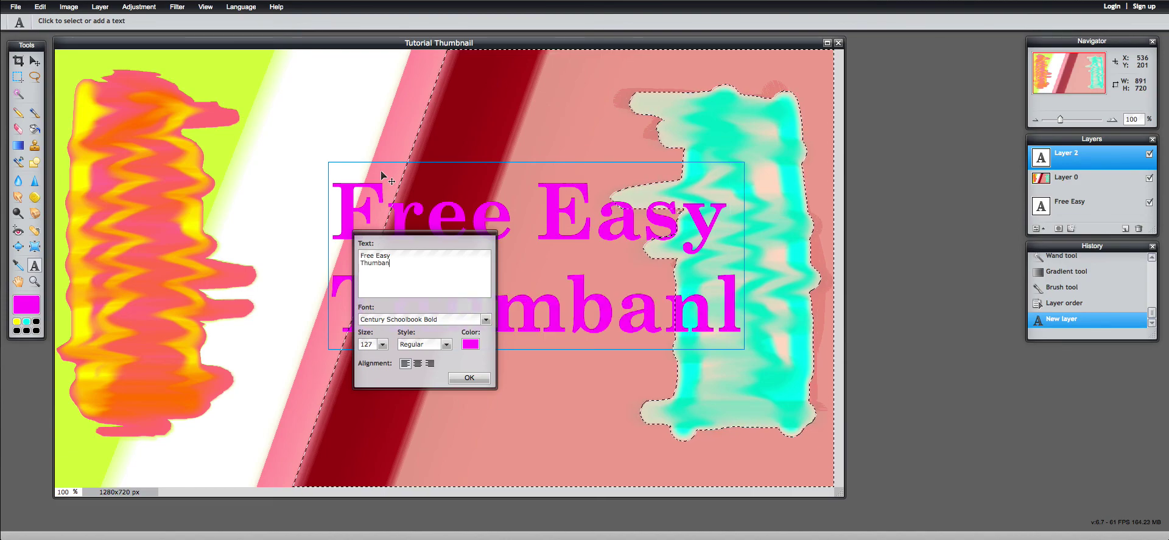
{"action": "key", "text": "BackSpace"}
{"action": "key", "text": "BackSpace"}
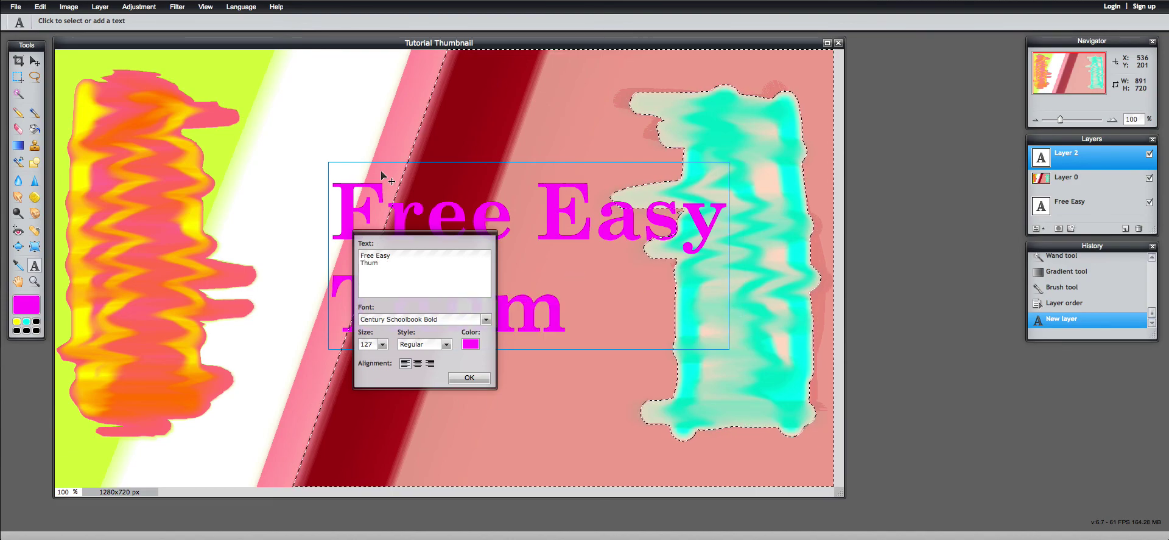
{"action": "type", "text": "bnail M"}
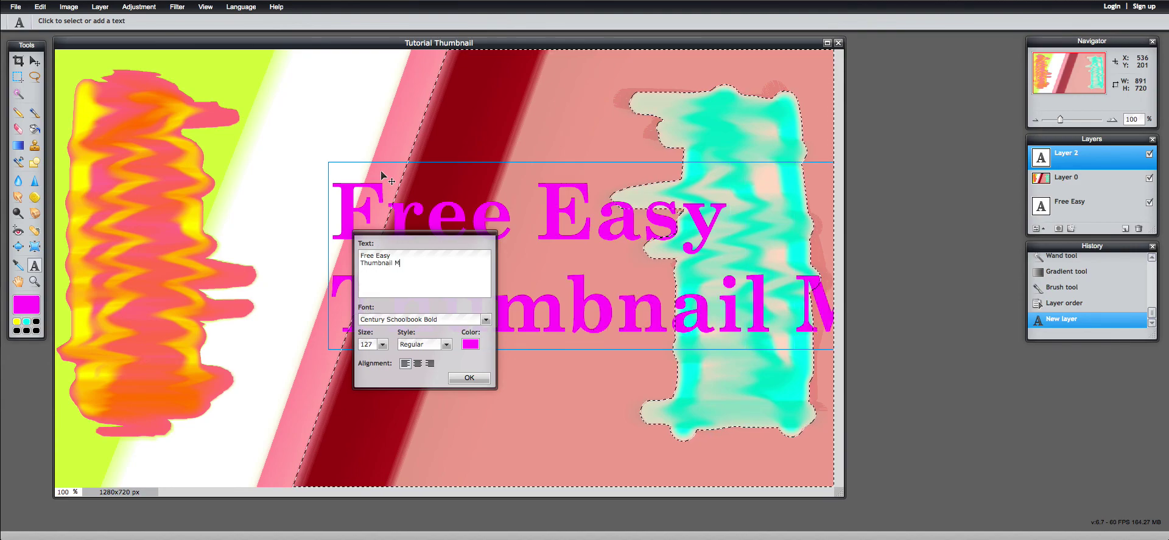
{"action": "key", "text": "BackSpace"}
{"action": "key", "text": "BackSpace"}
{"action": "key", "text": "Return"}
{"action": "type", "text": "Maker"}
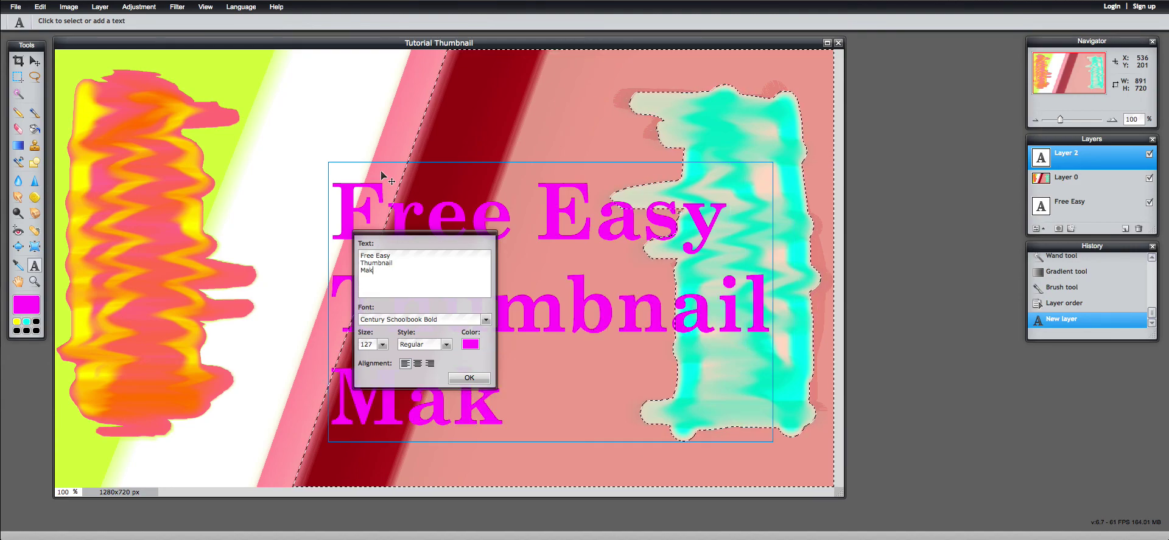
- Centre-align the title, move it toward the top centre, and colour it blue
{"action": "left_click", "coordinate": [417, 364]}
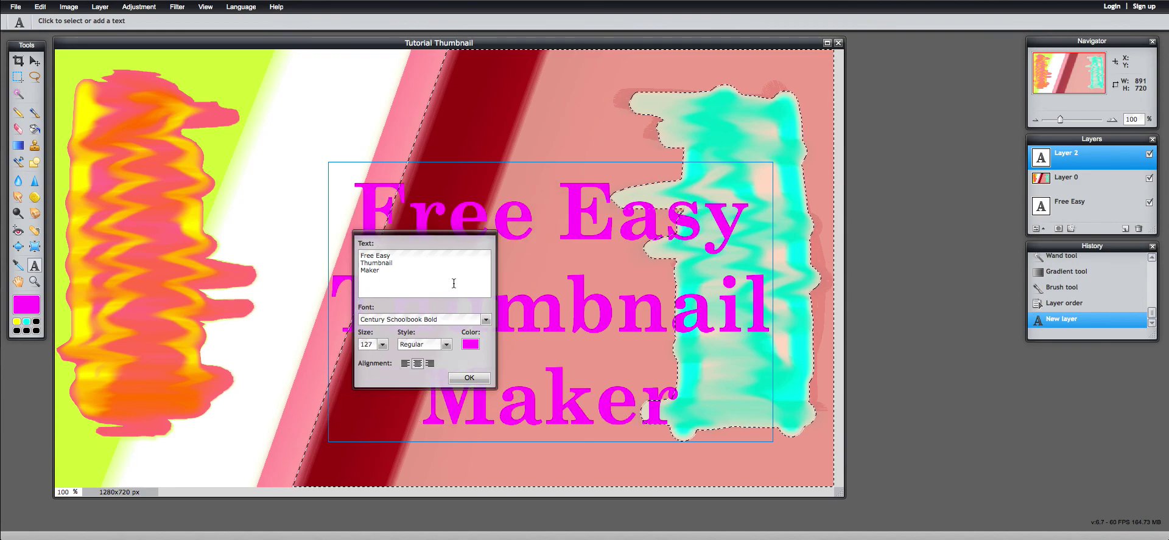
{"action": "left_click_drag", "start_coordinate": [560, 218], "coordinate": [458, 160]}
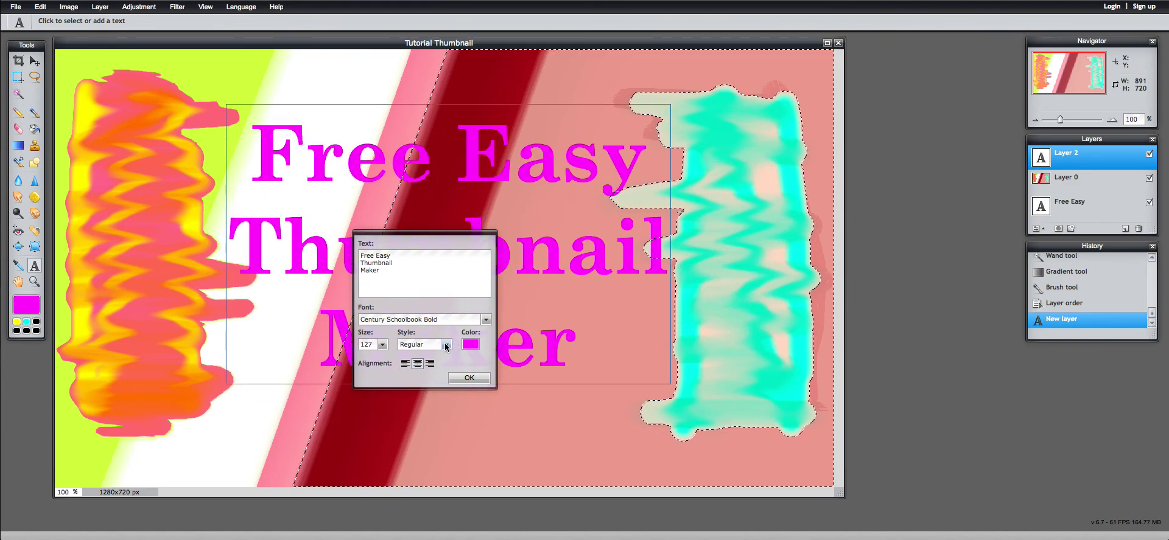
{"action": "left_click", "coordinate": [471, 345]}
{"action": "left_click", "coordinate": [460, 250]}
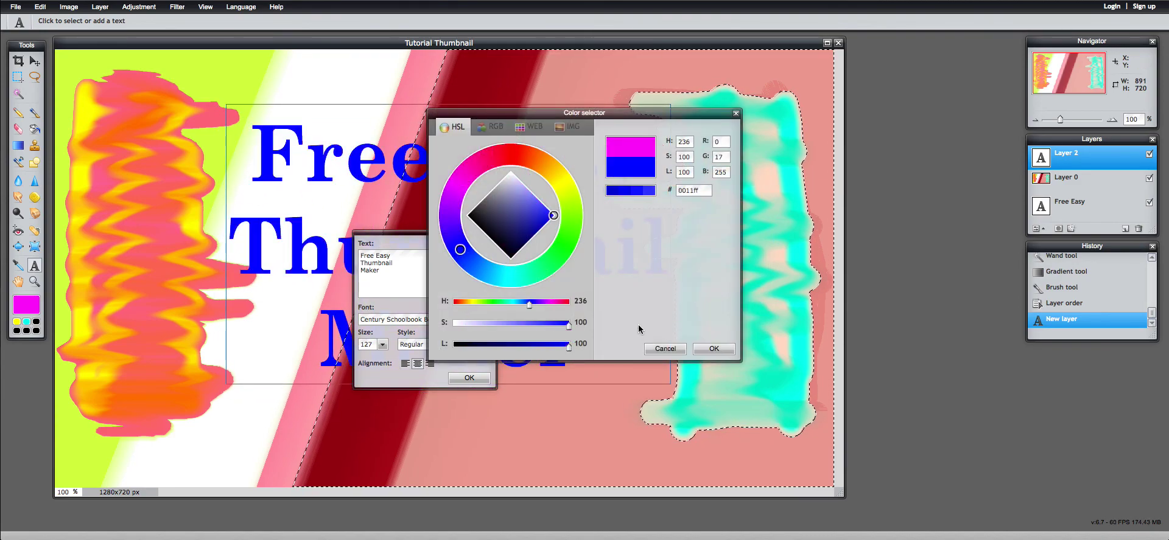
{"action": "left_click", "coordinate": [694, 349]}
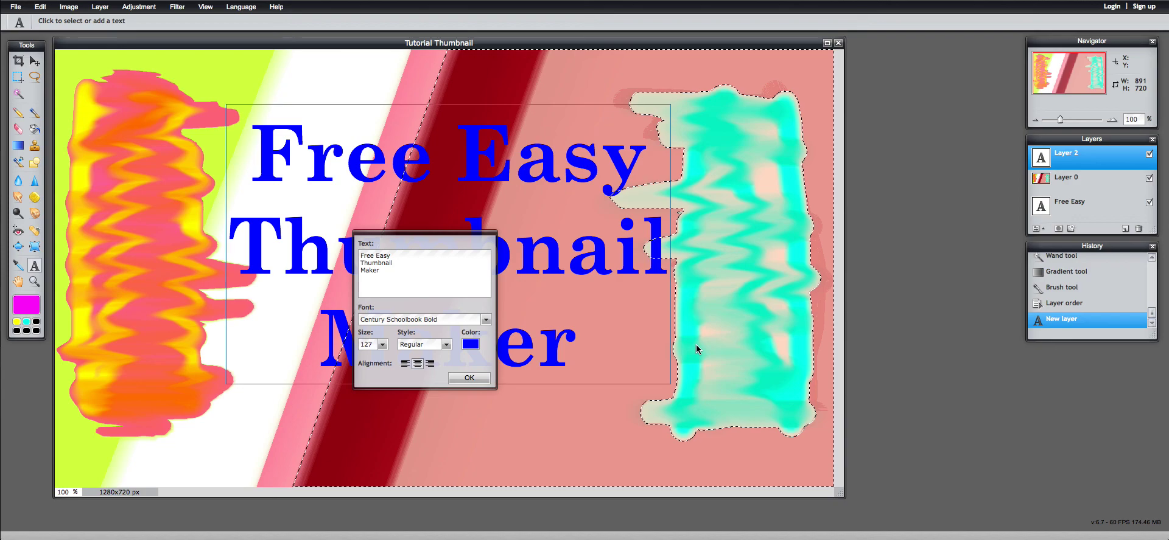
{"action": "left_click", "coordinate": [471, 378]}
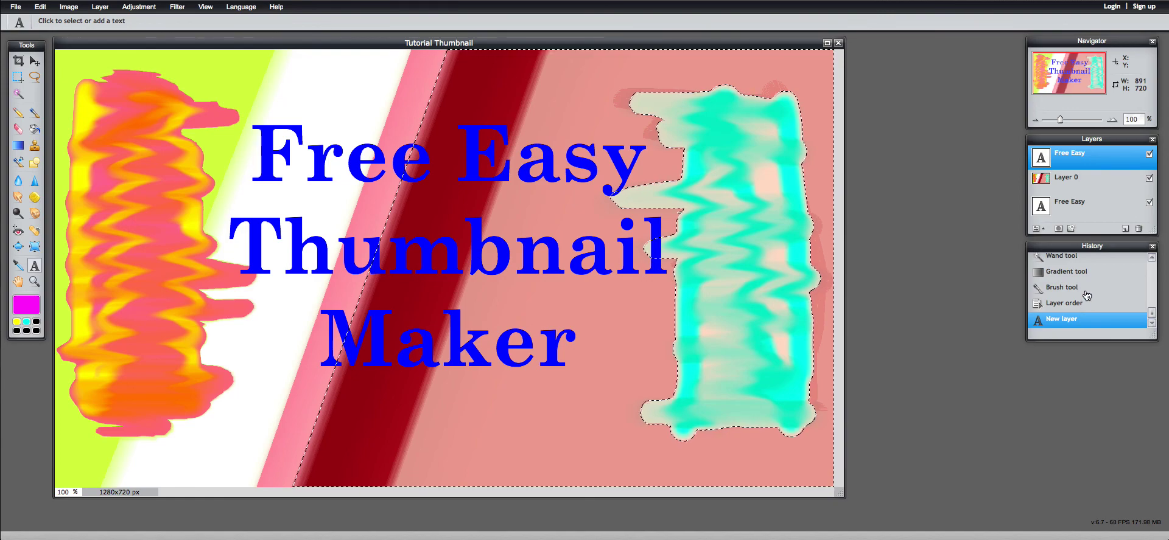
{"action": "scroll", "coordinate": [1155, 316], "scroll_direction": "up", "scroll_amount": 10}
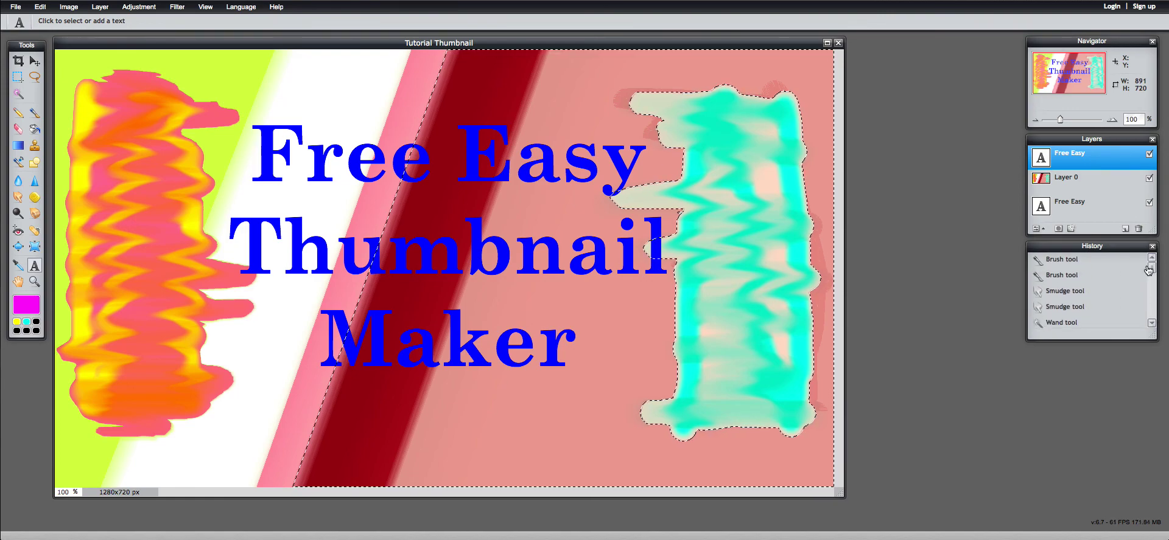
{"action": "left_click", "coordinate": [1100, 261]}
{"action": "left_click", "coordinate": [1096, 291]}
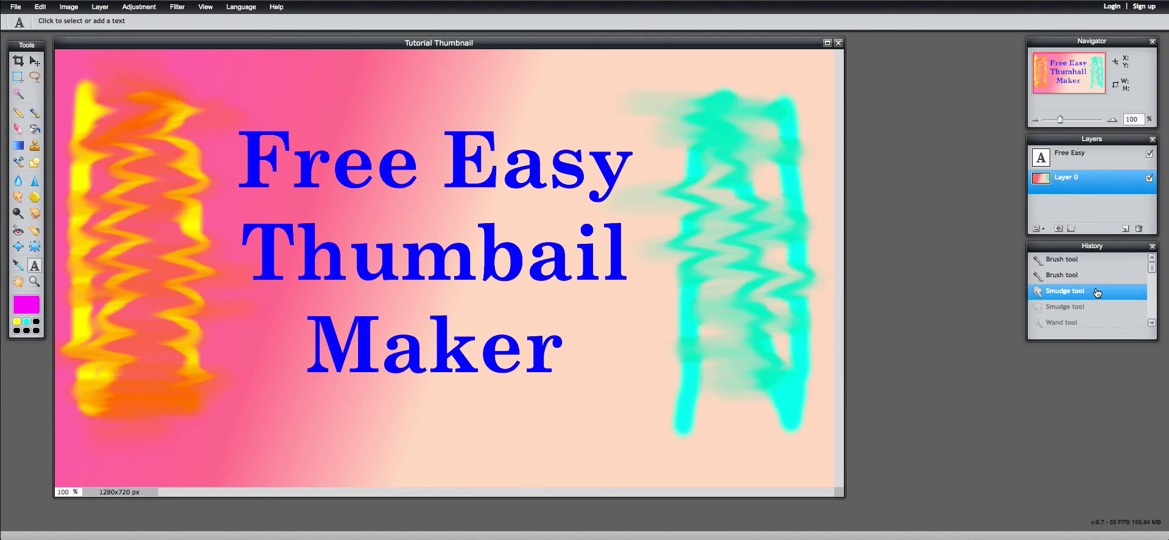
{"action": "left_click", "coordinate": [1094, 307]}
{"action": "left_click", "coordinate": [1089, 322]}
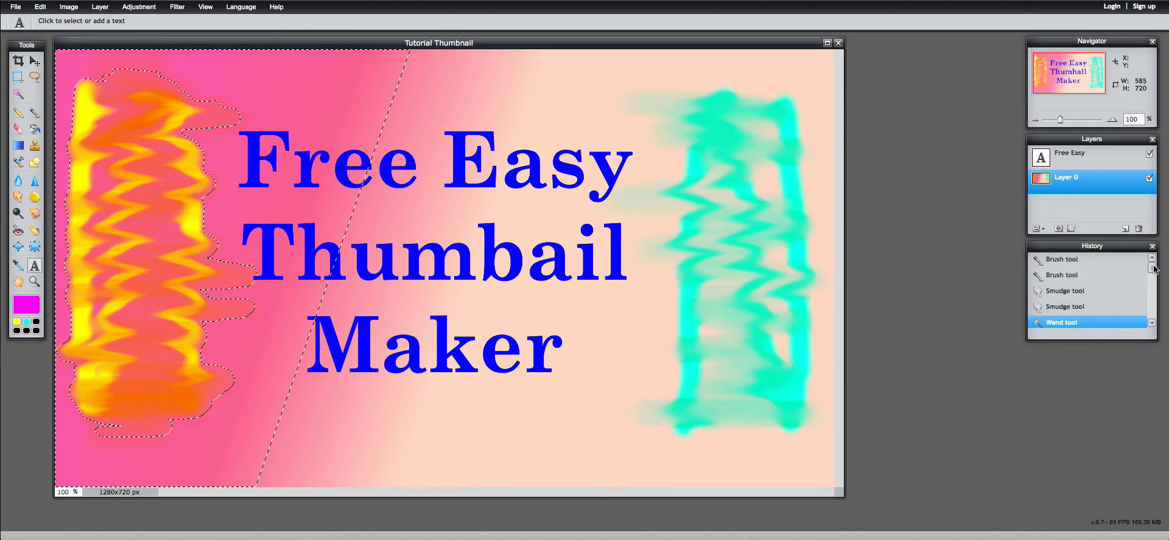
{"action": "scroll", "coordinate": [1155, 285], "scroll_direction": "down", "scroll_amount": 2}
{"action": "left_click", "coordinate": [1103, 278]}
{"action": "left_click", "coordinate": [1104, 289]}
{"action": "left_click", "coordinate": [1093, 305]}
{"action": "left_click", "coordinate": [1091, 314]}
{"action": "scroll", "coordinate": [1152, 295], "scroll_direction": "down", "scroll_amount": 2}
{"action": "left_click", "coordinate": [1095, 303]}
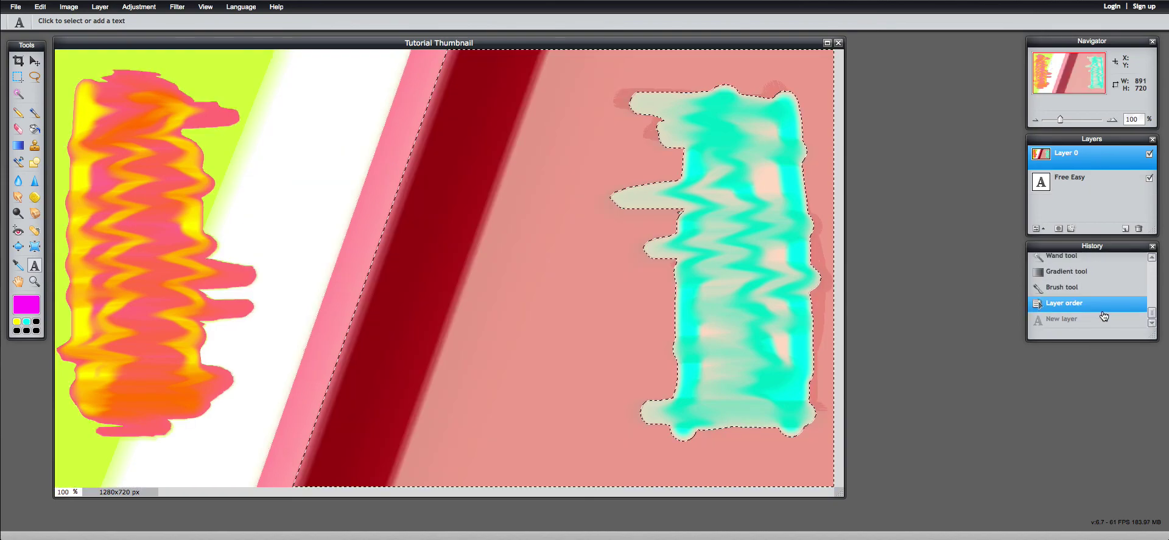
{"action": "left_click", "coordinate": [1102, 320]}
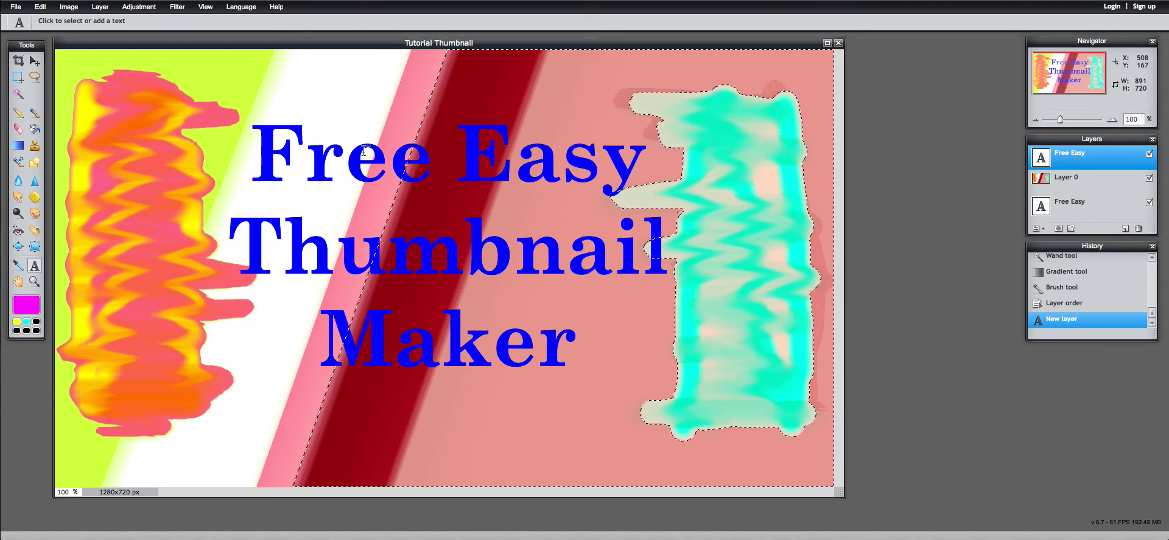
- Save the thumbnail to the computer as JPEG 'Tutorial Thumbnail.jpg' at quality 80
{"action": "left_click", "coordinate": [17, 7]}
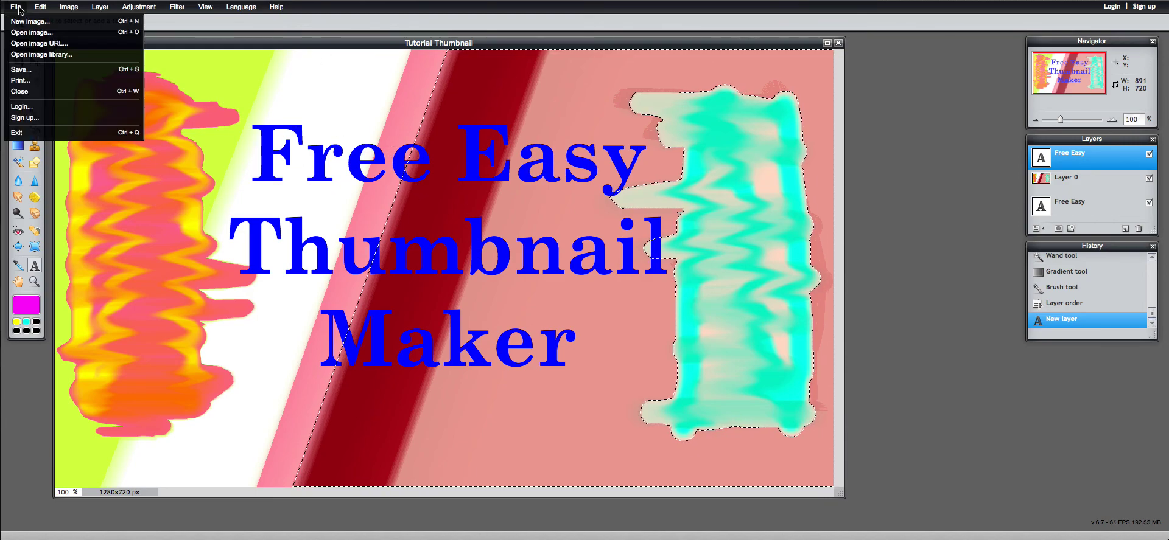
{"action": "left_click", "coordinate": [36, 70]}
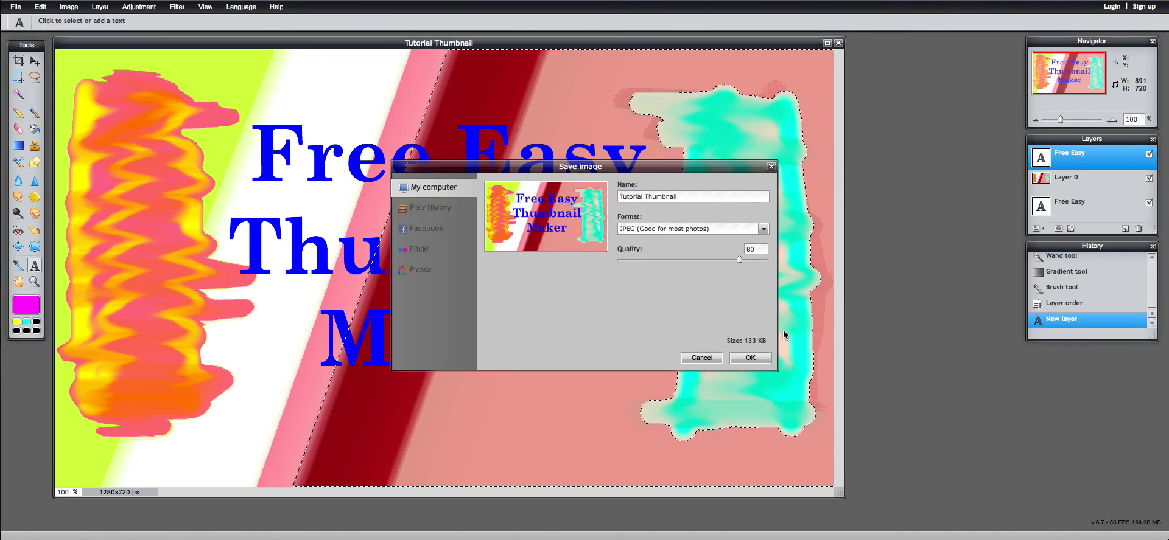
{"action": "left_click", "coordinate": [751, 358]}
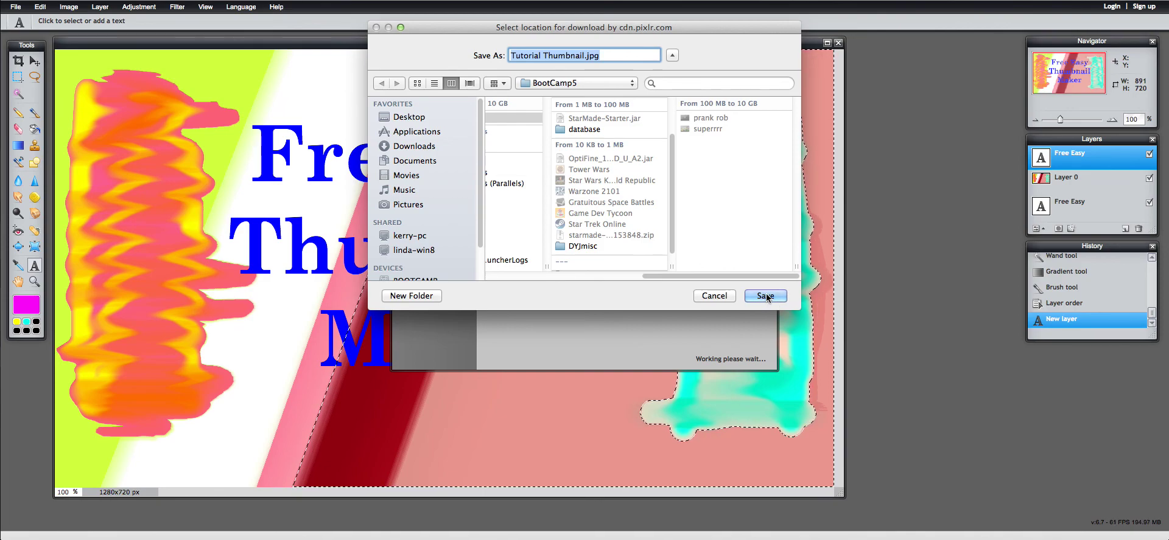
{"action": "left_click", "coordinate": [768, 295]}
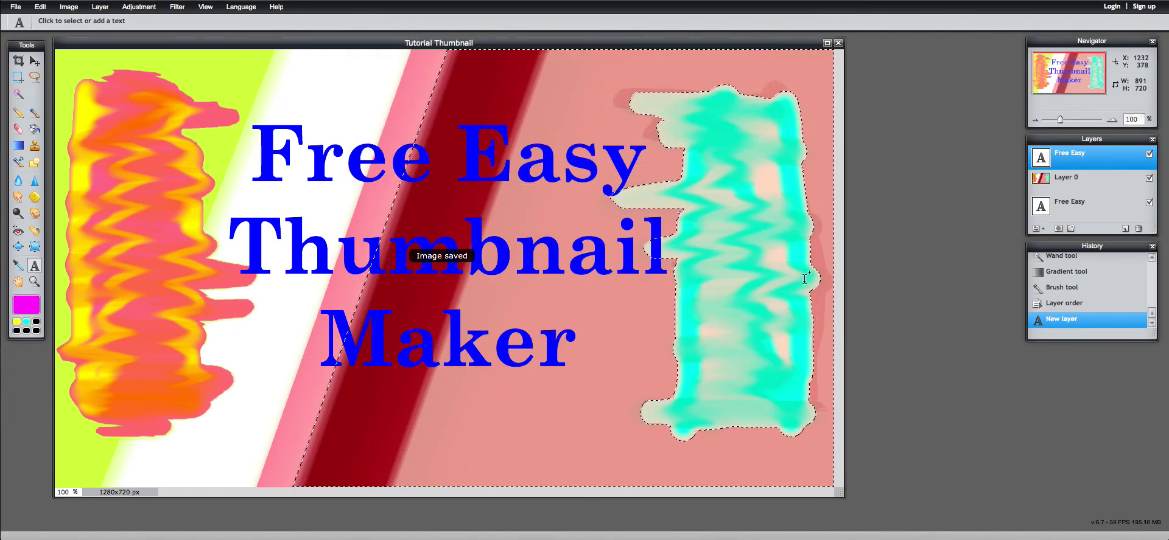